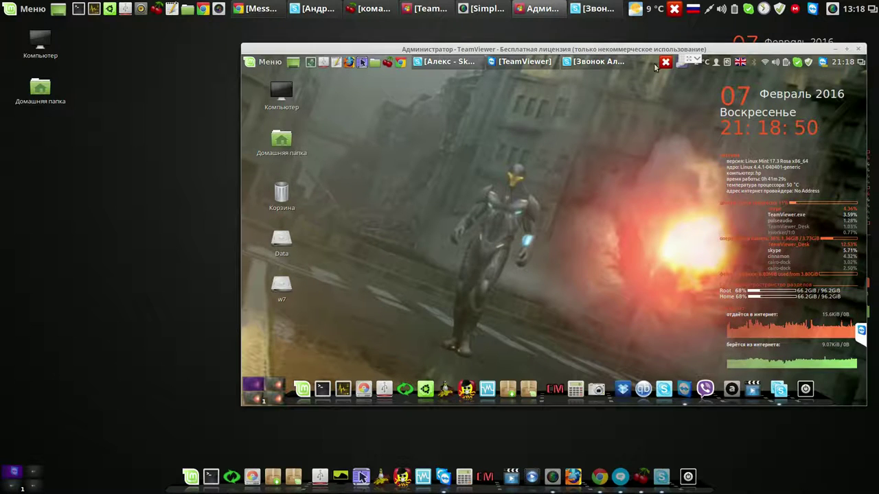
Cancel the remote shutdown prompt, close the remote session window and dismiss both session-ended notices
left_click_drag(744, 50, 586, 45)
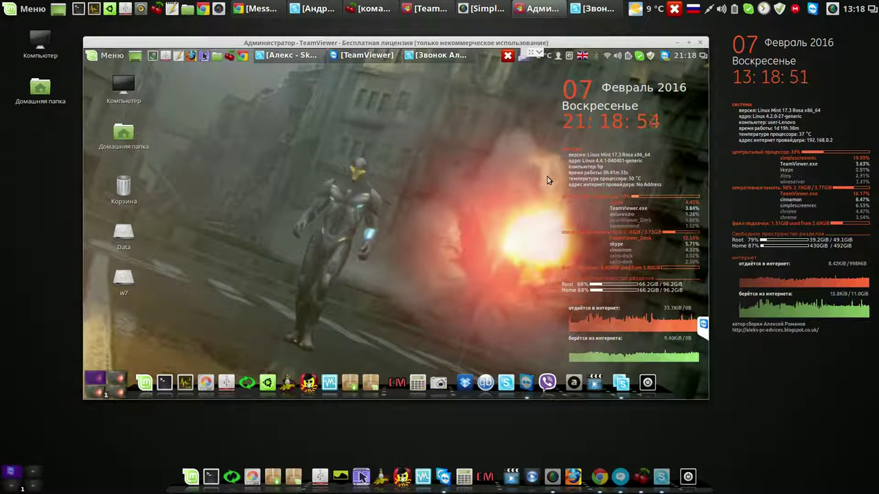
left_click(508, 56)
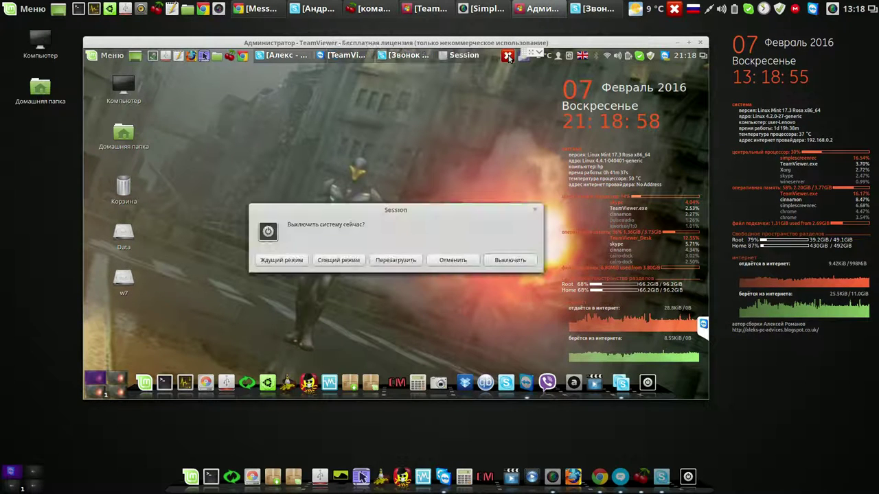
key("Return")
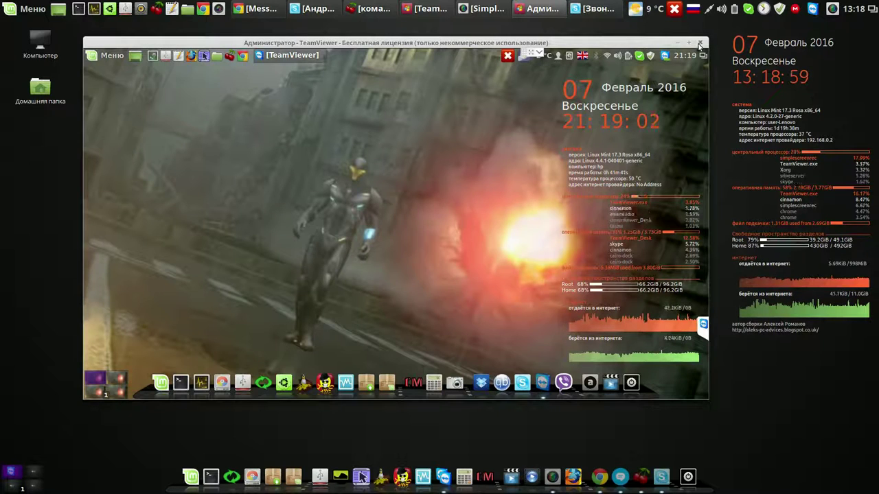
left_click(700, 44)
left_click(515, 288)
left_click(512, 285)
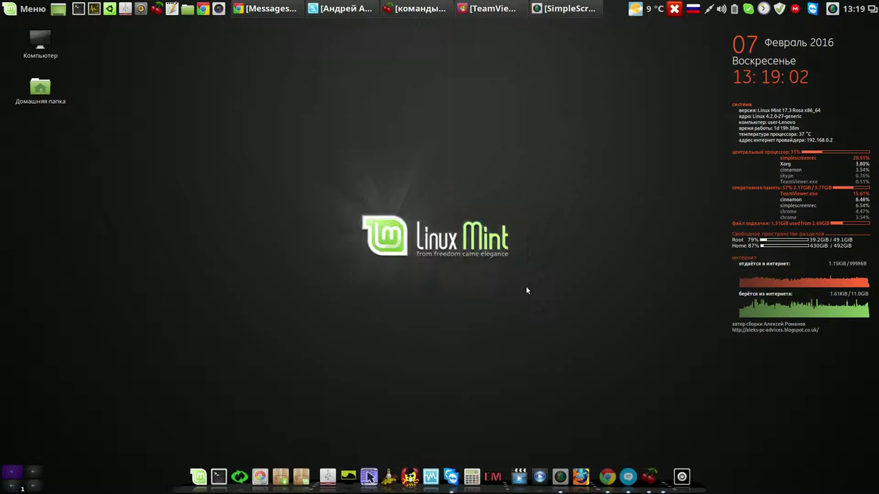
Open and close the USB stick formatter remotely, then launch GParted from the dock
left_click(832, 9)
left_click(823, 36)
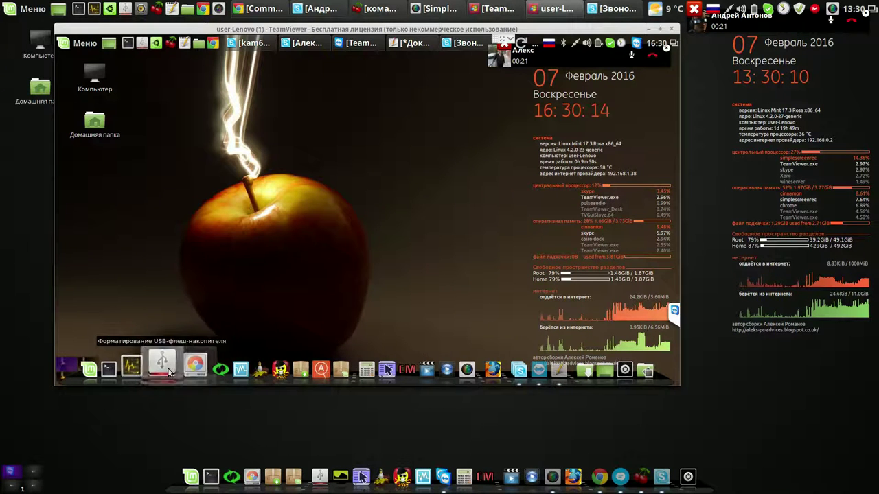
left_click(161, 364)
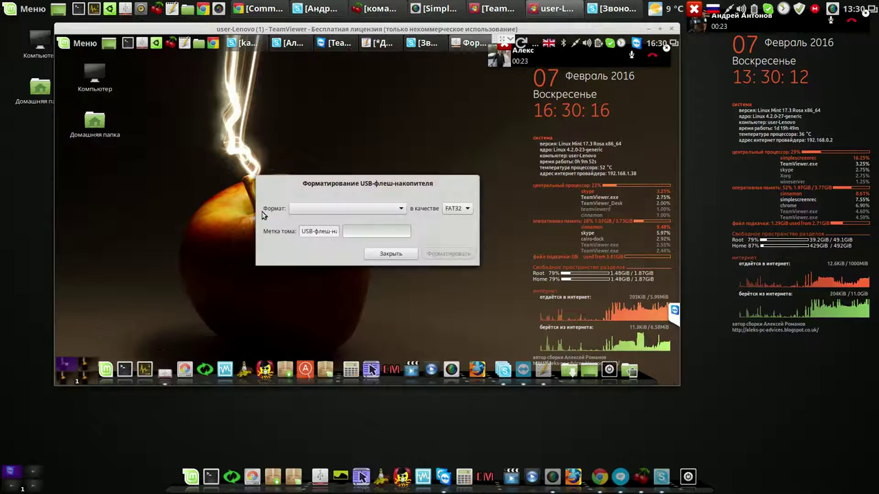
left_click(390, 254)
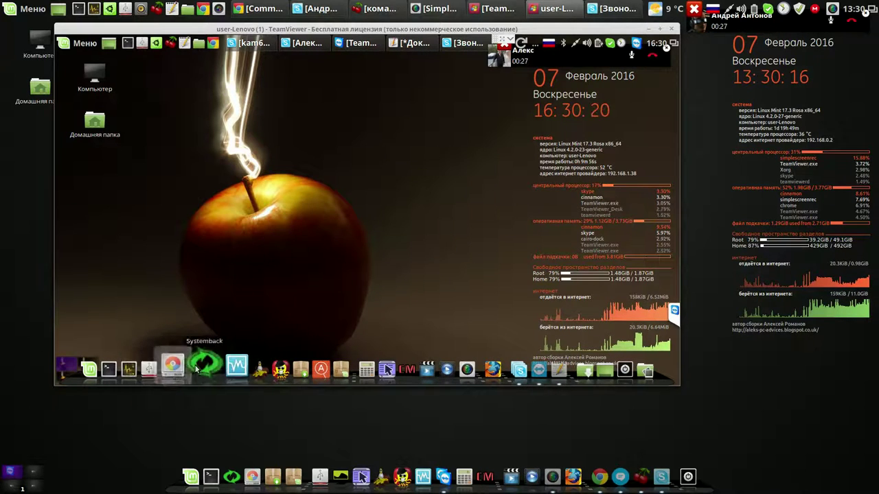
left_click(184, 369)
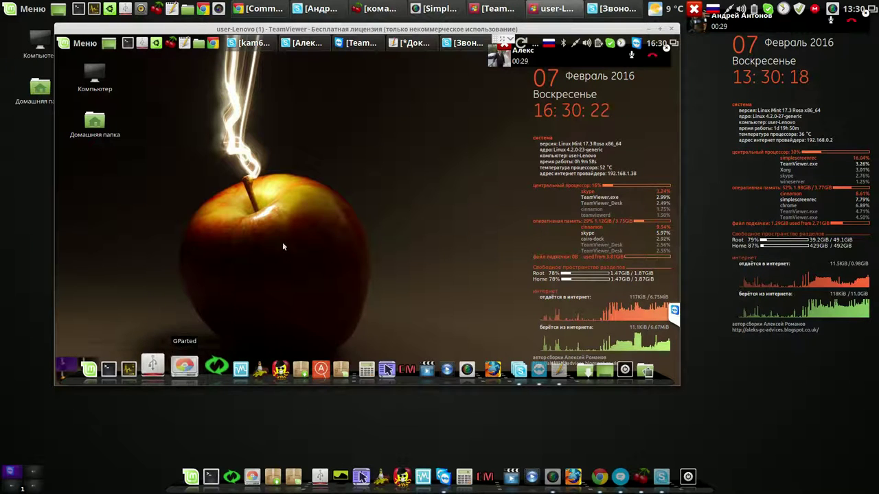
Authenticate with the admin password, then select the sda7 swap and sda6 ext4 partitions
type("••••")
left_click(479, 276)
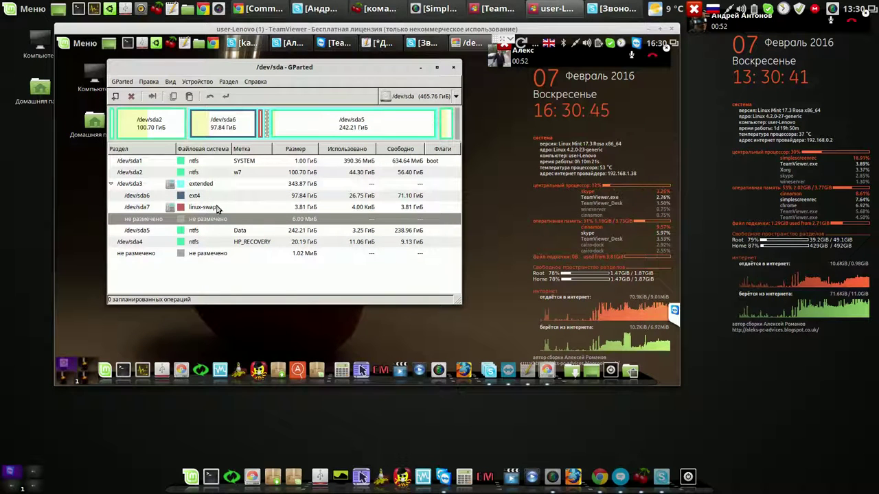
left_click(217, 208)
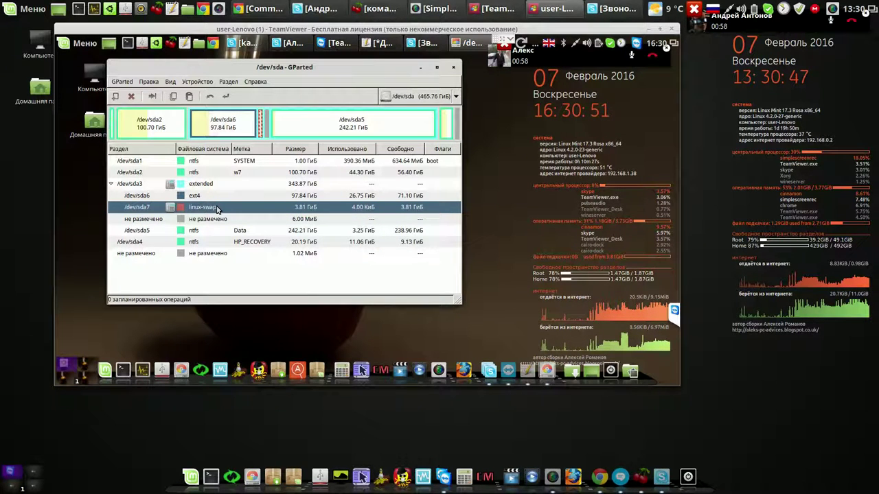
left_click(210, 196)
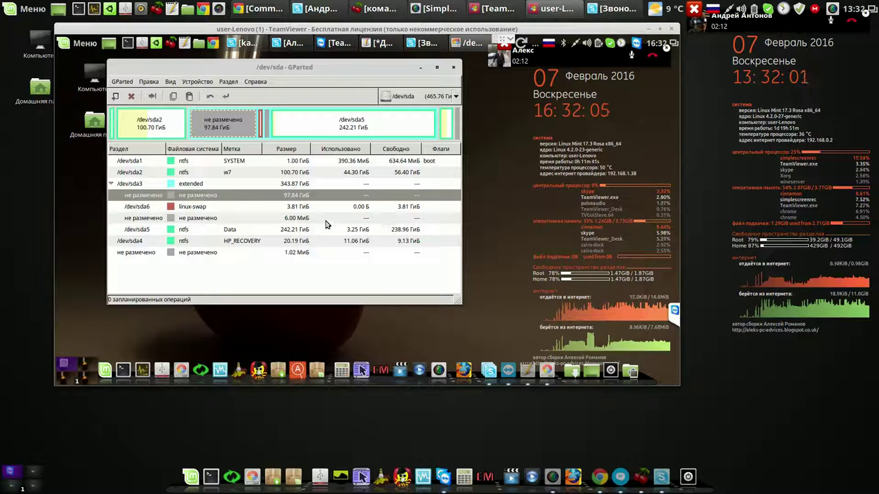
Start a new partition in the unallocated space and copy the size 20480 from the calculator
right_click(236, 198)
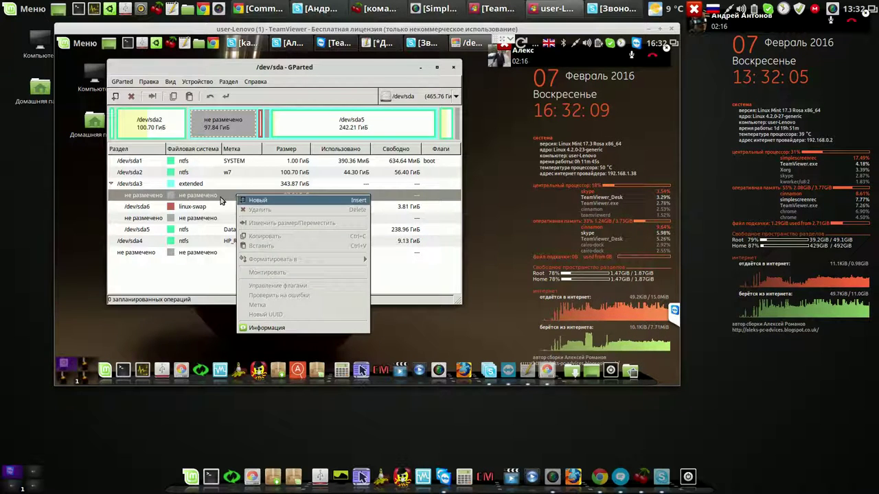
left_click(221, 200)
left_click(170, 83)
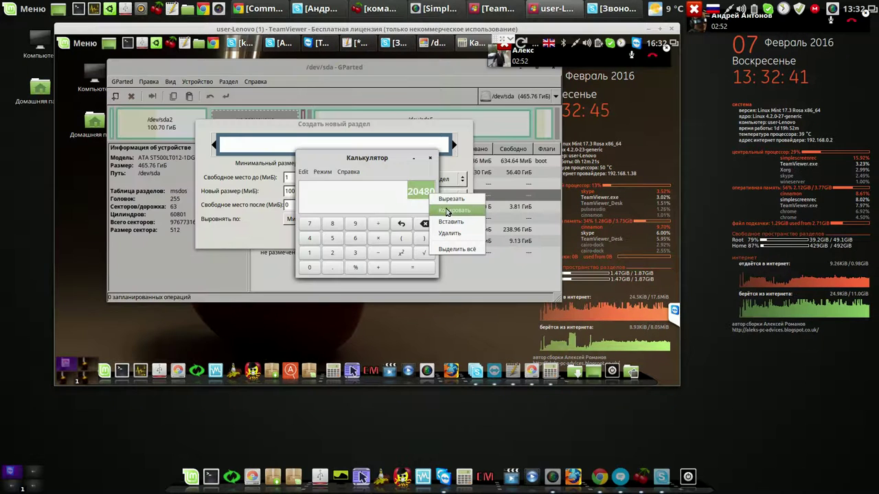
left_click(447, 211)
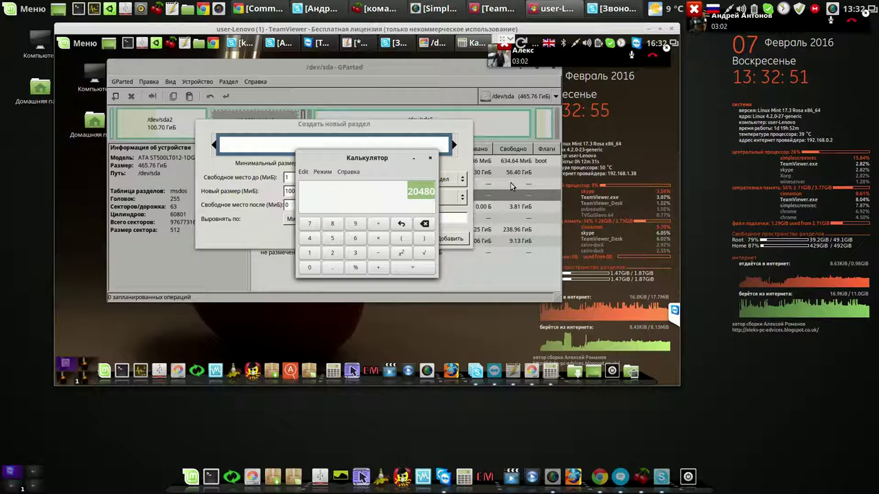
left_click_drag(393, 160, 607, 204)
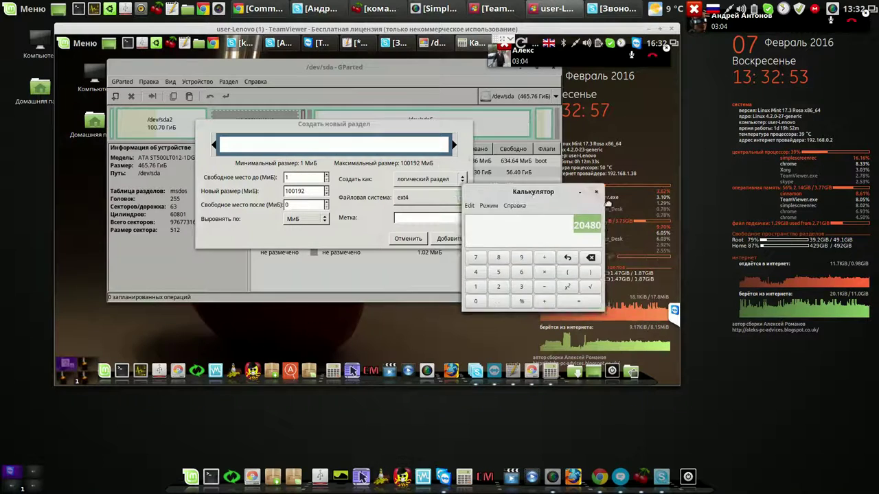
Set the new partition to 20480 MiB with an ext3 filesystem and queue it
left_click_drag(309, 192, 266, 187)
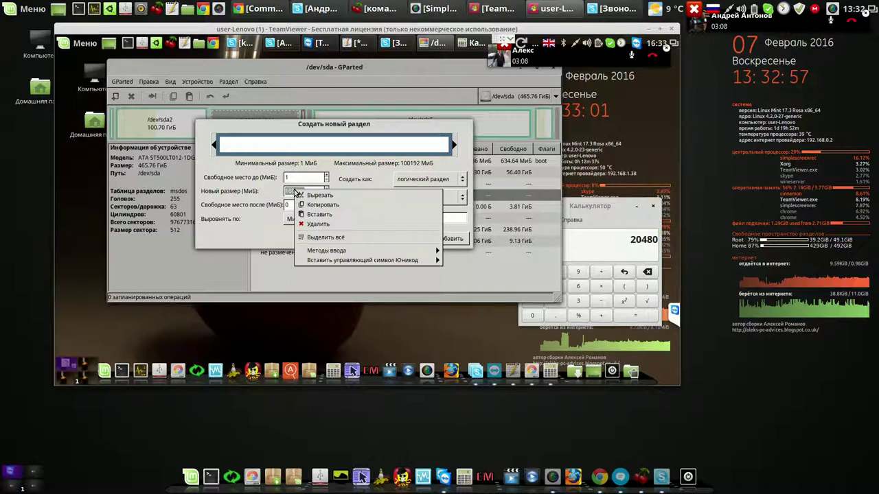
right_click(295, 191)
left_click(313, 215)
left_click(309, 205)
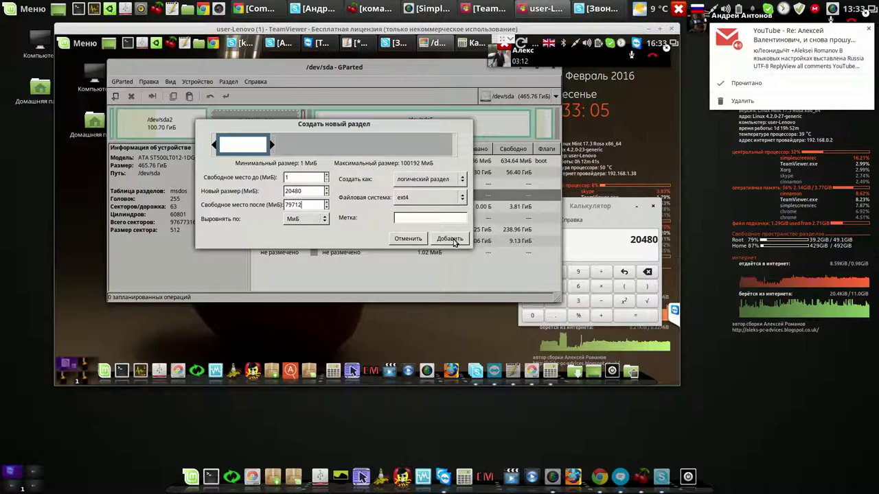
left_click(439, 197)
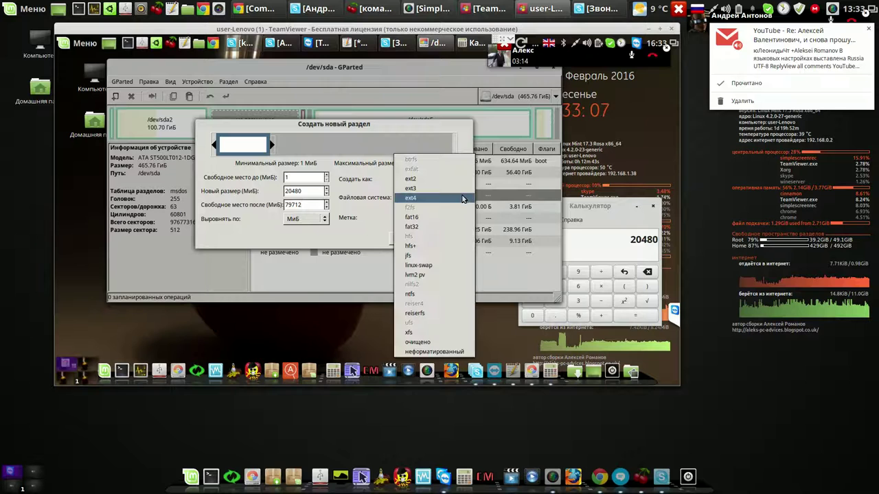
left_click(433, 189)
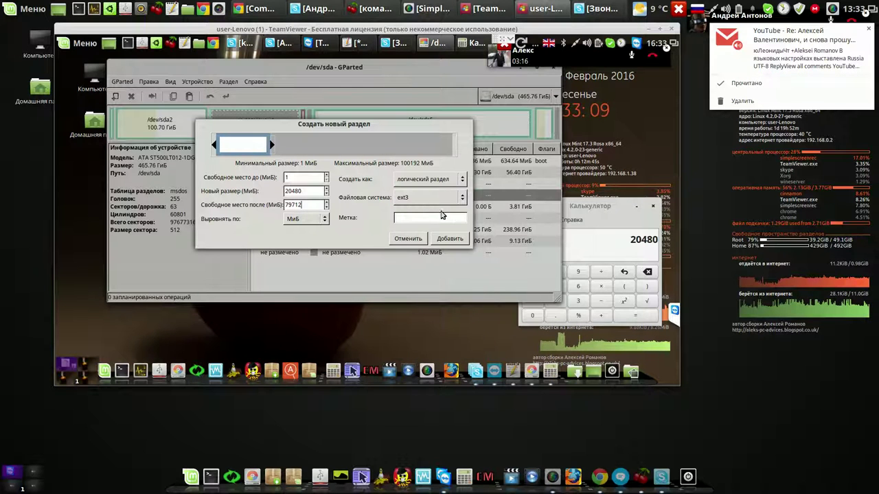
left_click(450, 239)
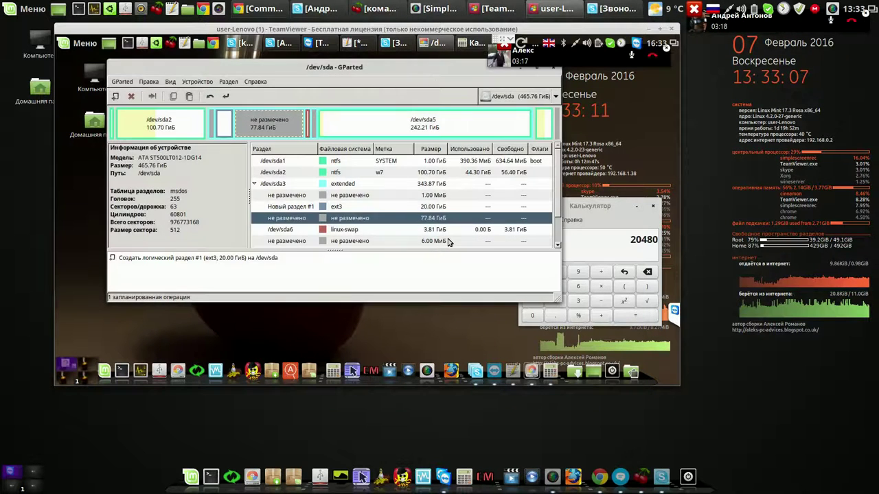
left_click(225, 96)
Confirm applying the ext3 partition, close the calculator and report, and ignore the libparted error
left_click(418, 218)
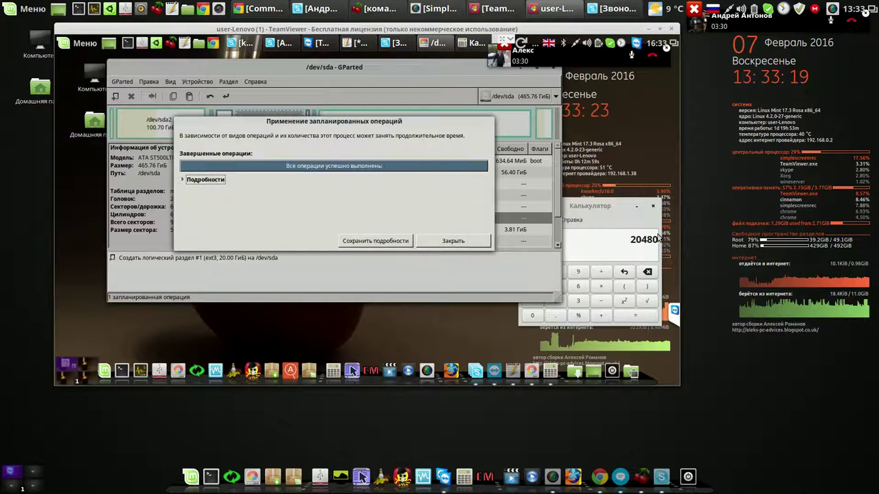
left_click(655, 207)
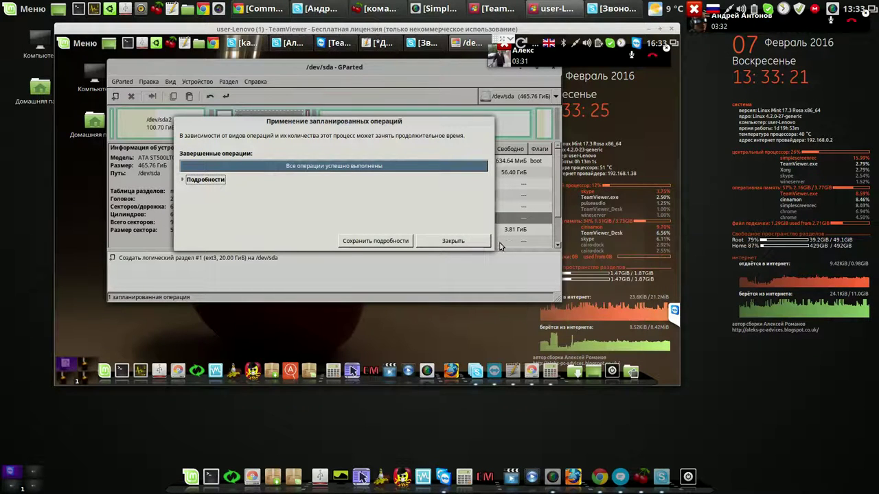
left_click(454, 241)
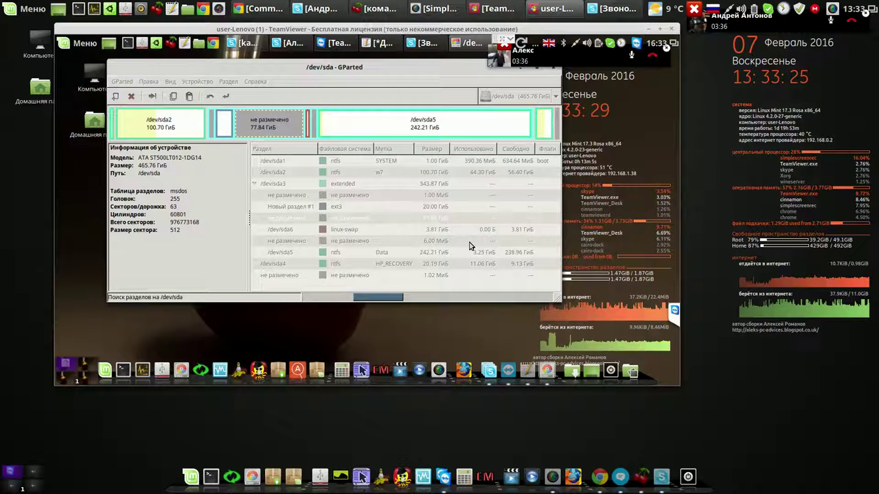
left_click(413, 227)
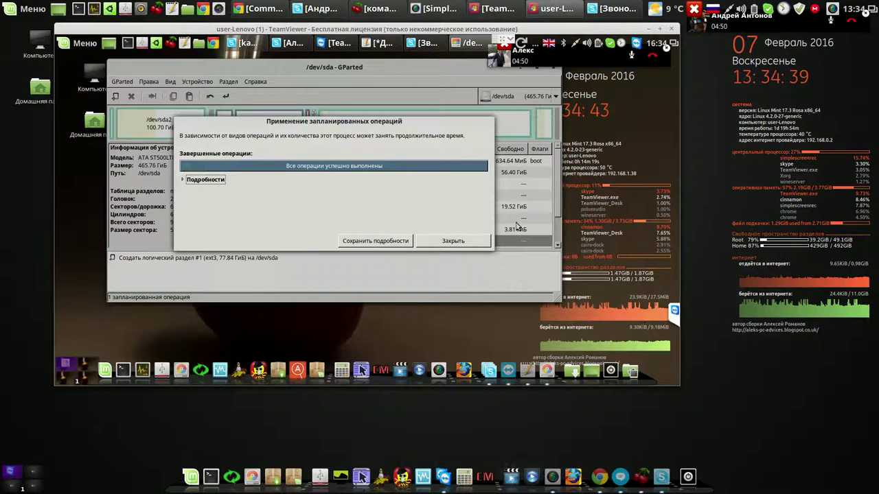
Close the operations report and ignore the invalid partition table error on /dev/sdb
left_click(454, 241)
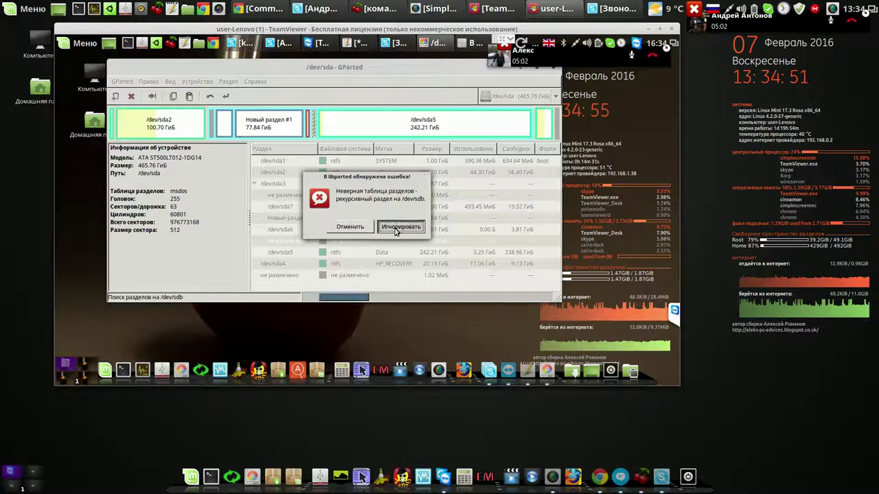
left_click(396, 228)
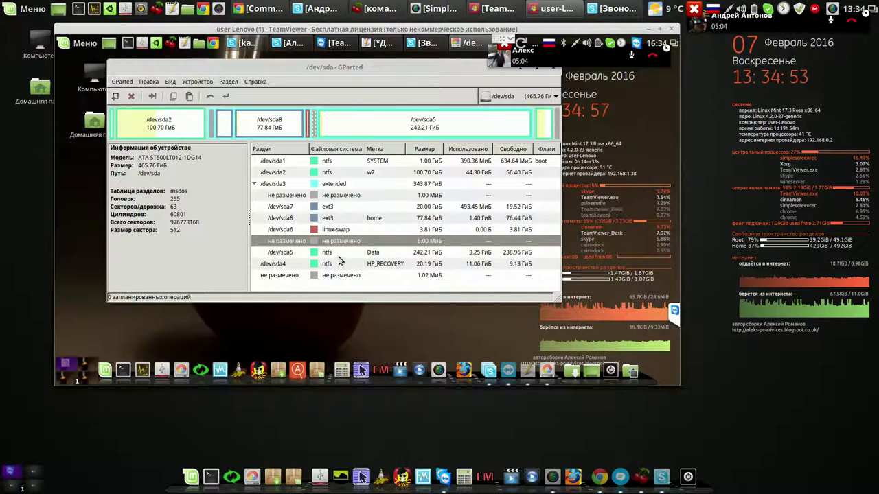
Inspect the sda6 swap, sda7 ext3 and sda8 home partitions, then close GParted
left_click(334, 233)
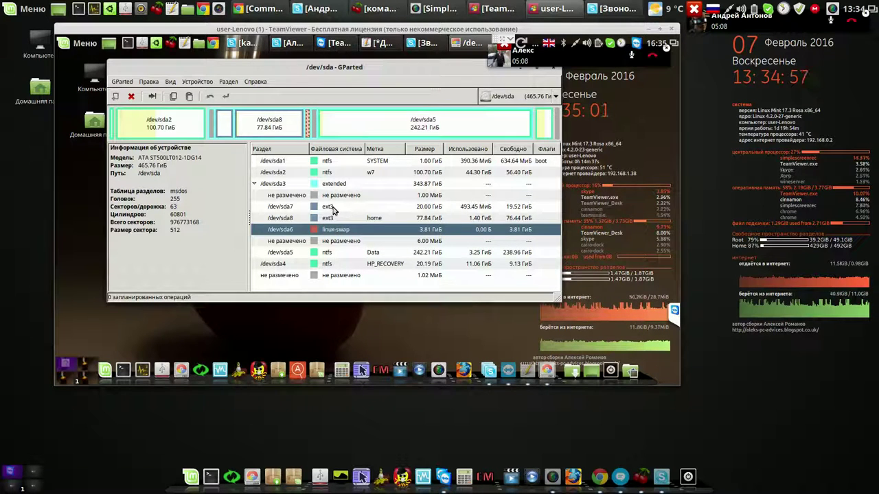
left_click(333, 208)
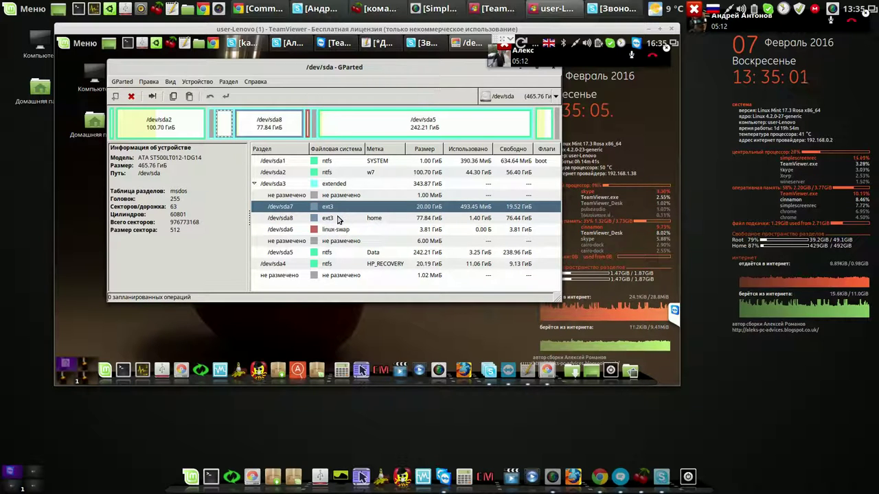
left_click(338, 218)
left_click(337, 230)
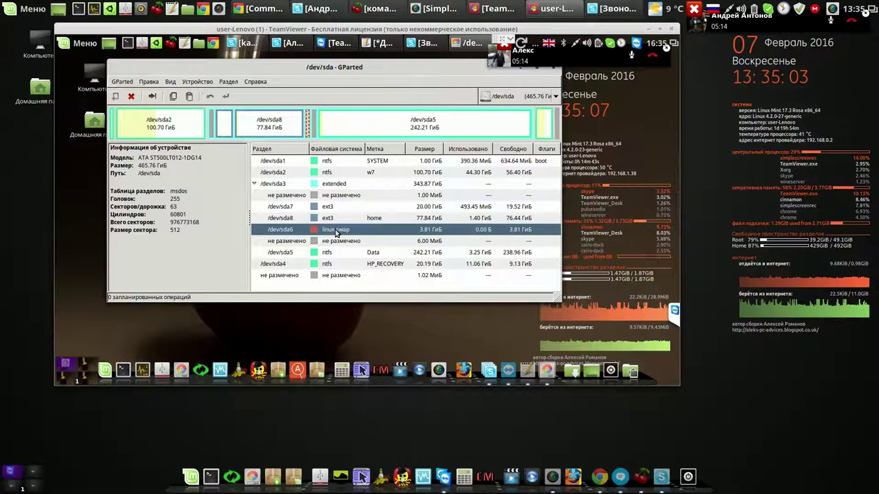
left_click(553, 72)
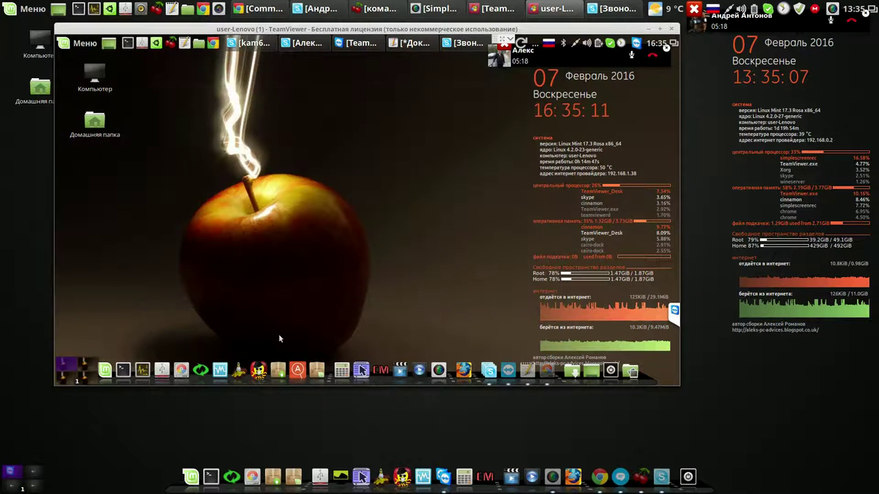
Launch Systemback on the remote laptop, reposition its window and choose System install
left_click(210, 367)
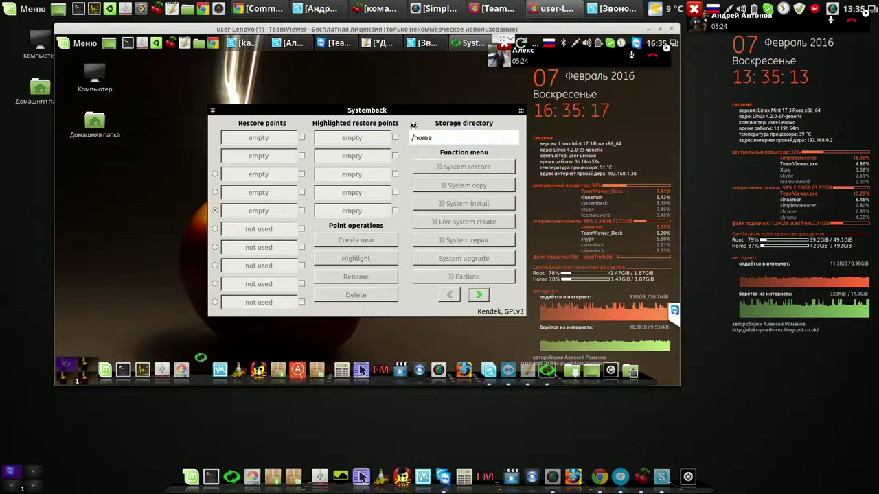
left_click_drag(370, 90, 361, 81)
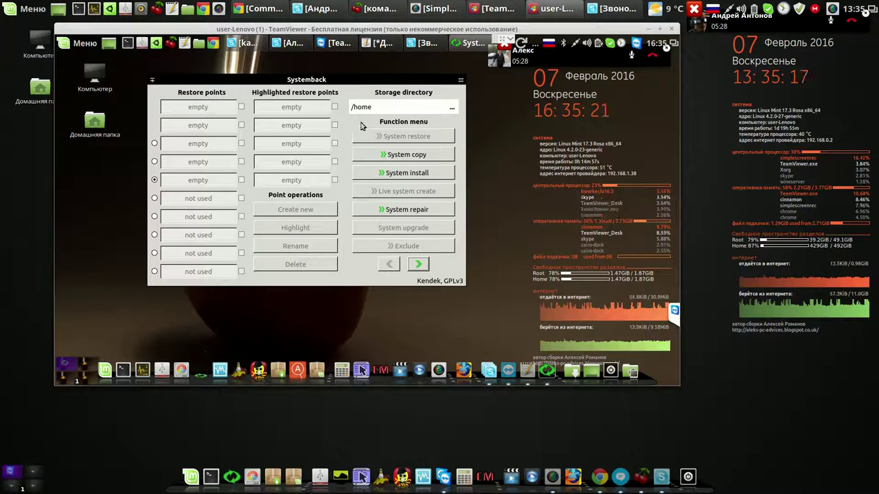
left_click(397, 172)
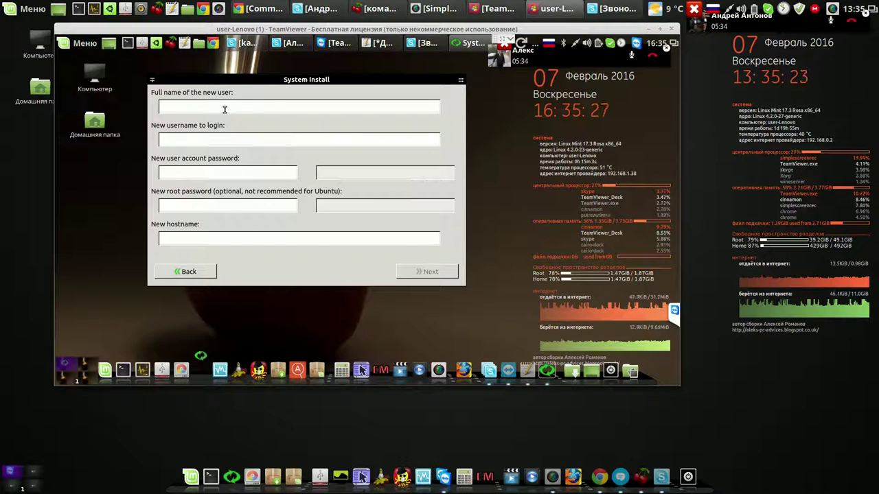
Enter the user's full name, login, user and root passwords, and hostname hp-notebook
left_click(384, 111)
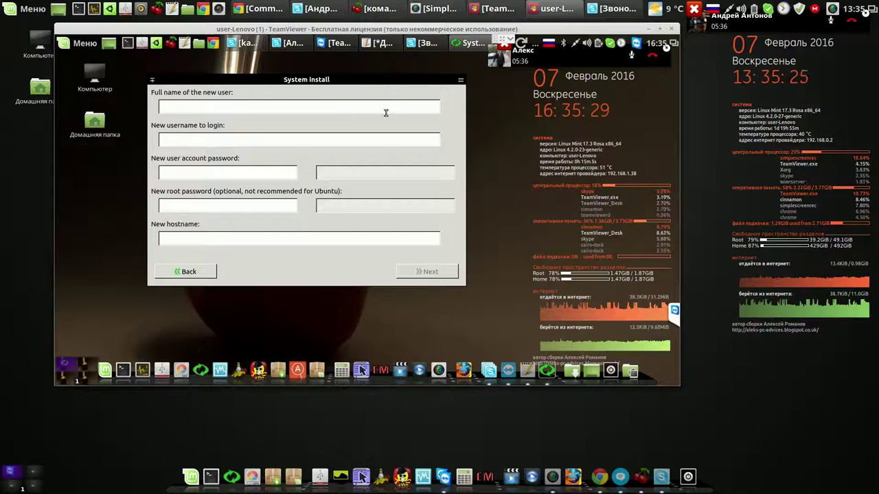
type("Andrey Antonov")
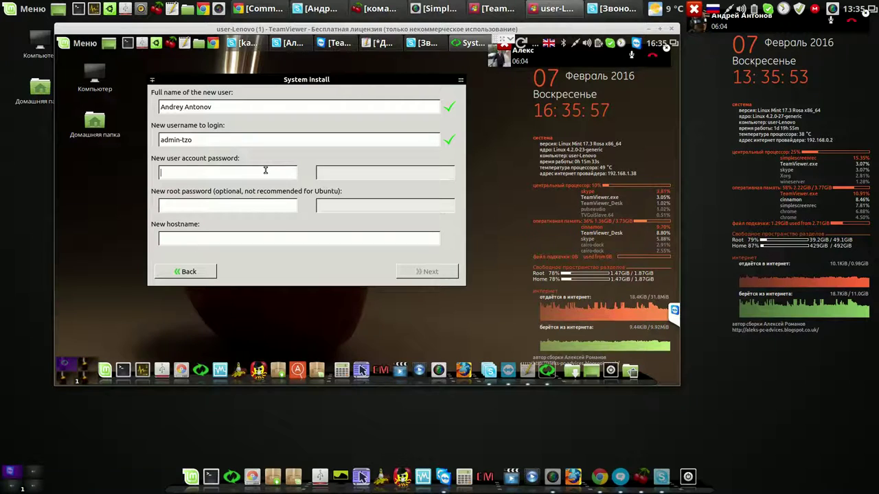
type("•")
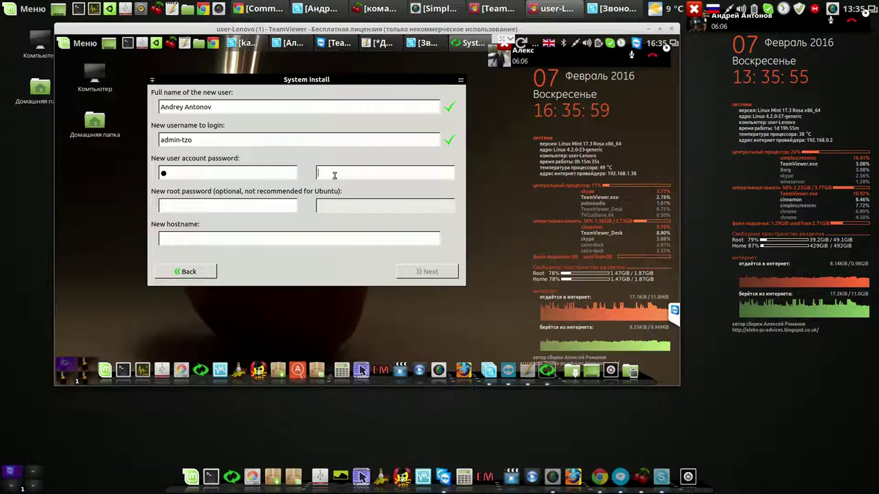
type("•")
left_click(269, 205)
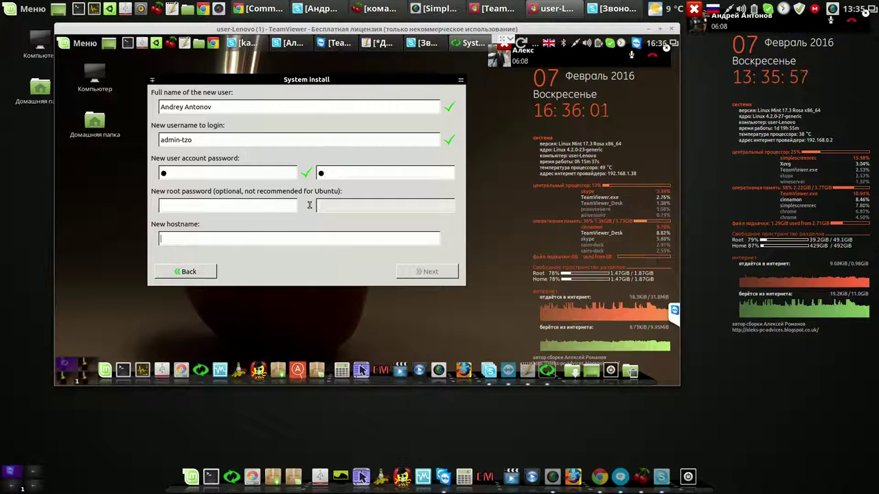
type("•")
left_click(345, 209)
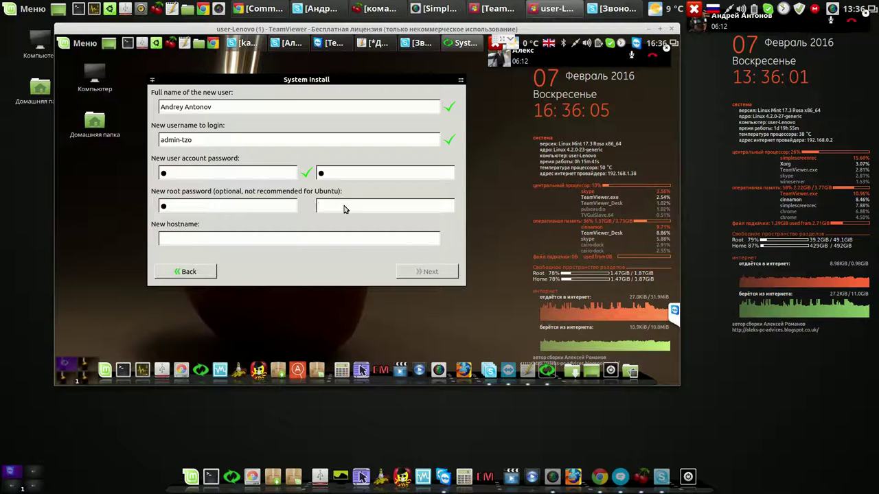
type("•")
left_click(251, 240)
type("hp")
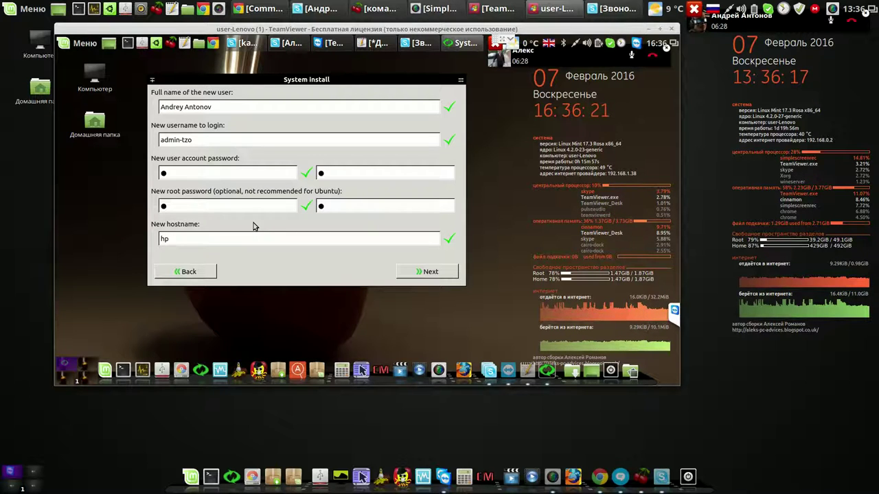
key("BackSpace")
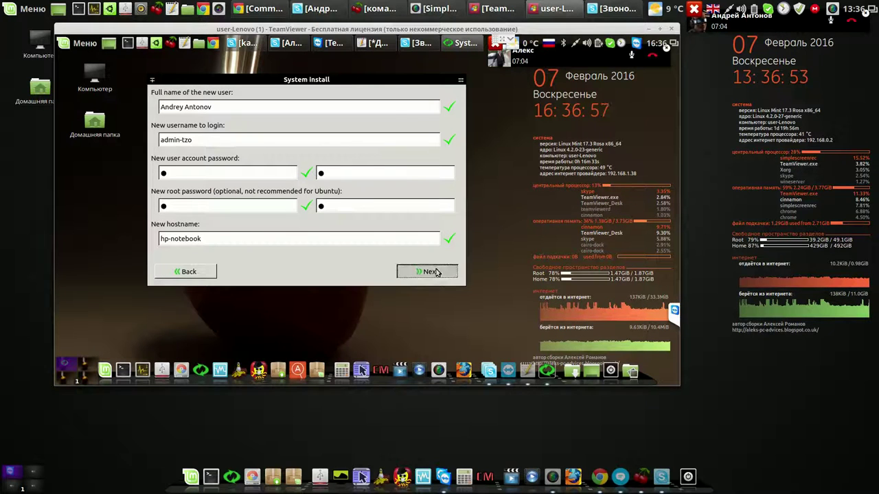
left_click(433, 272)
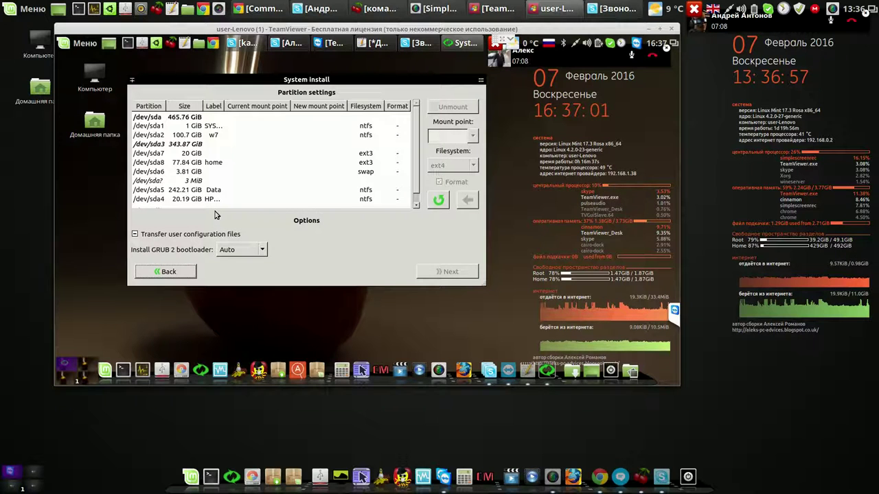
Assign / as the mount point of /dev/sda7
left_click(200, 155)
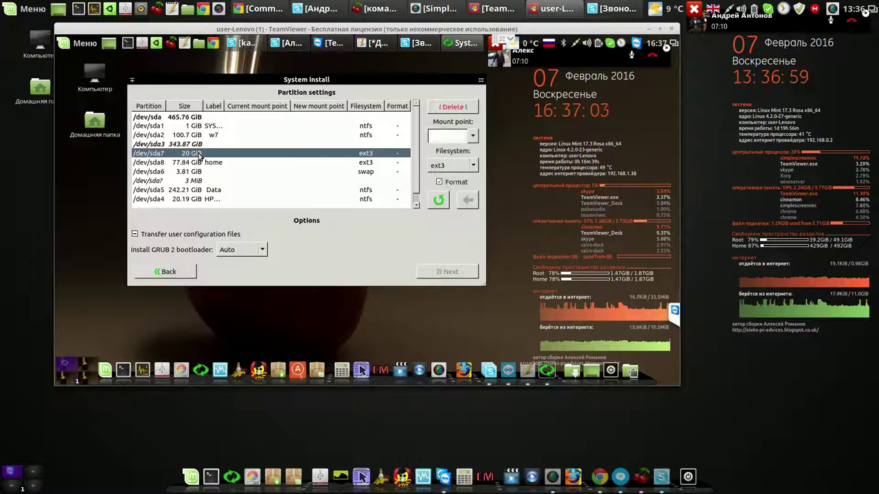
left_click(472, 137)
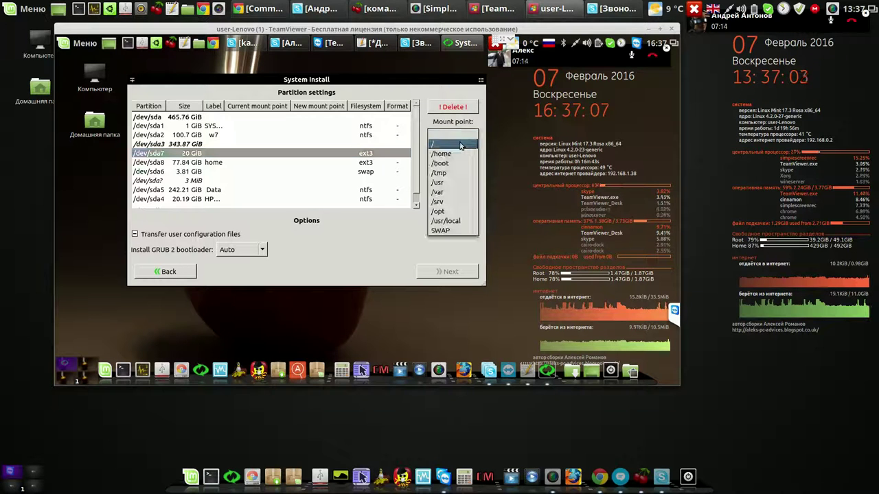
left_click(460, 144)
left_click(469, 200)
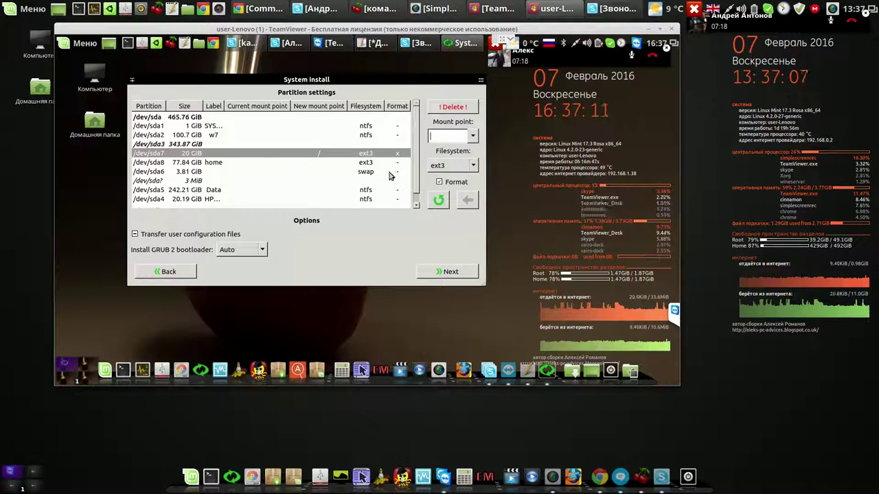
Assign /home as the mount point of /dev/sda8
left_click(265, 165)
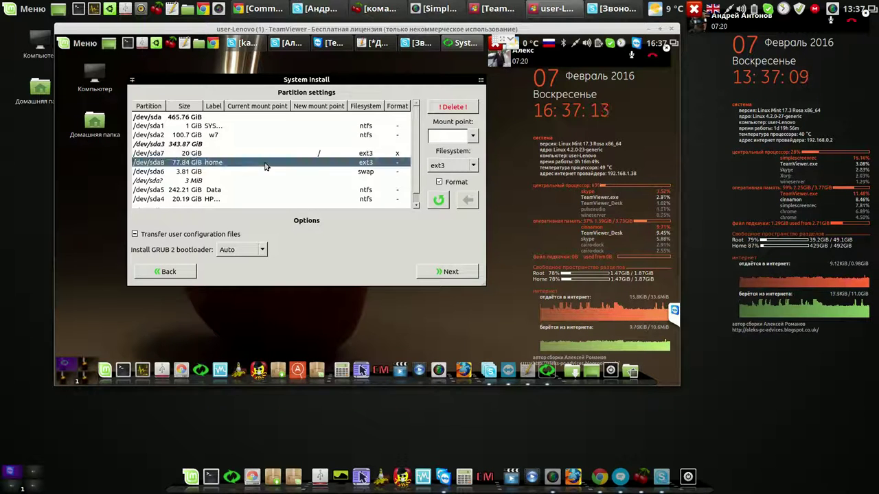
left_click(472, 136)
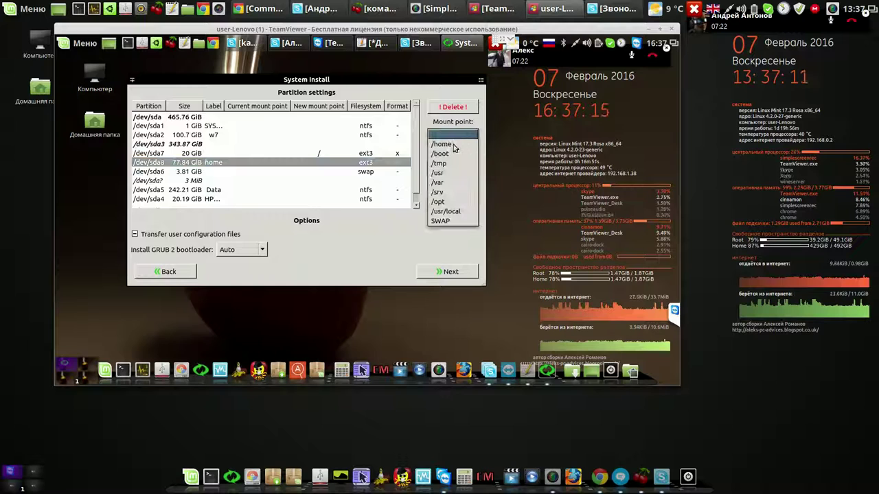
left_click(451, 145)
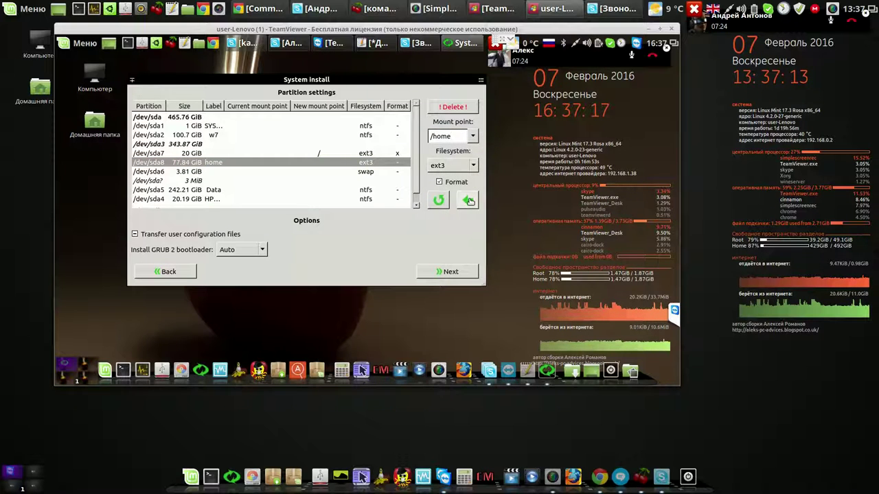
left_click(469, 201)
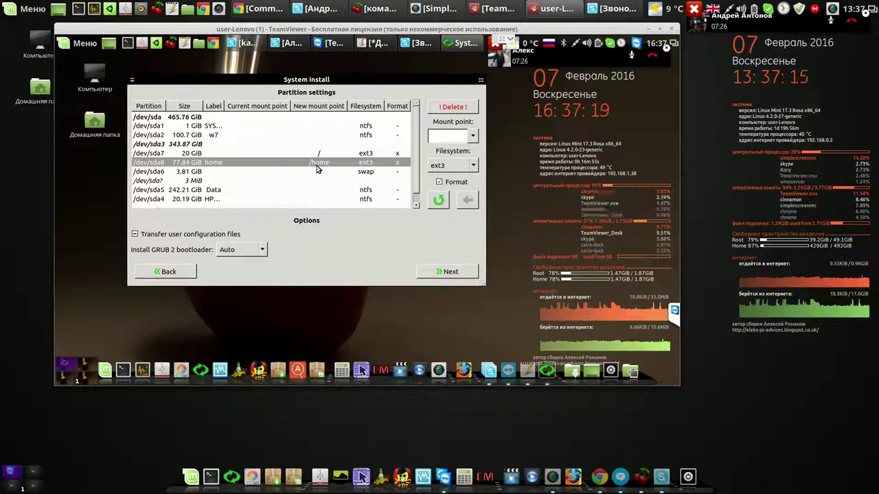
Assign SWAP to /dev/sda6 and proceed to the install confirmation
left_click(368, 171)
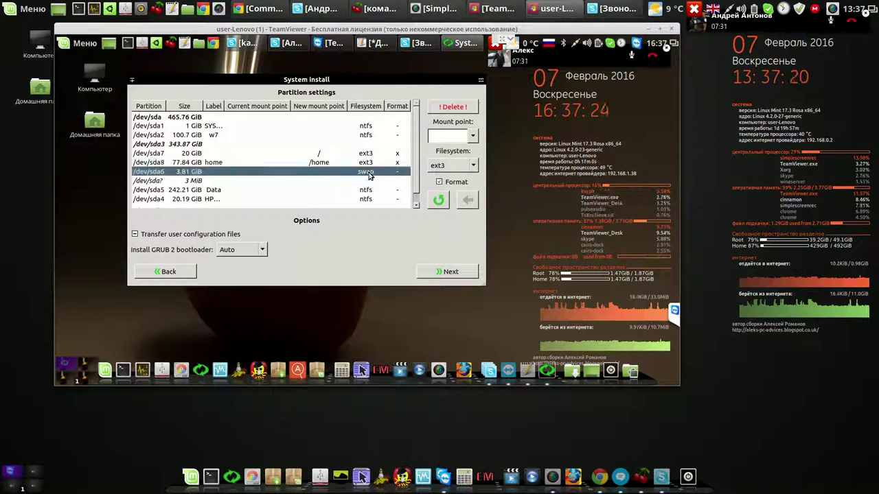
left_click(472, 137)
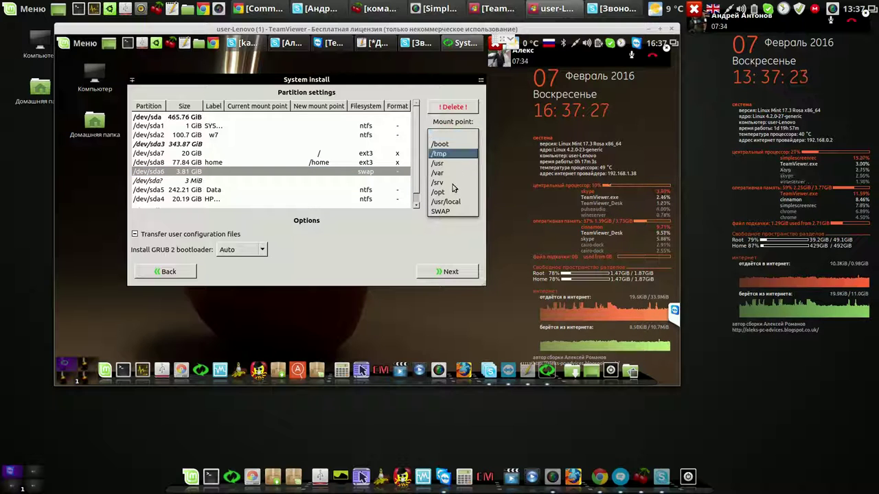
left_click(444, 211)
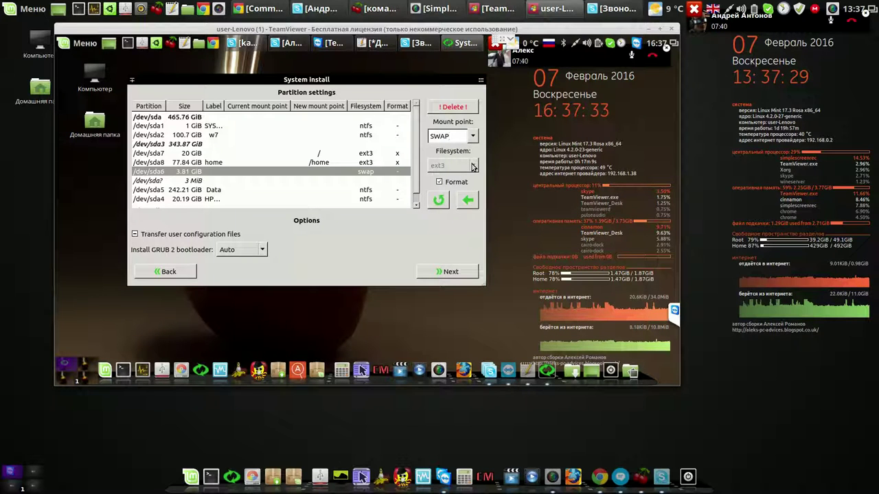
left_click(468, 199)
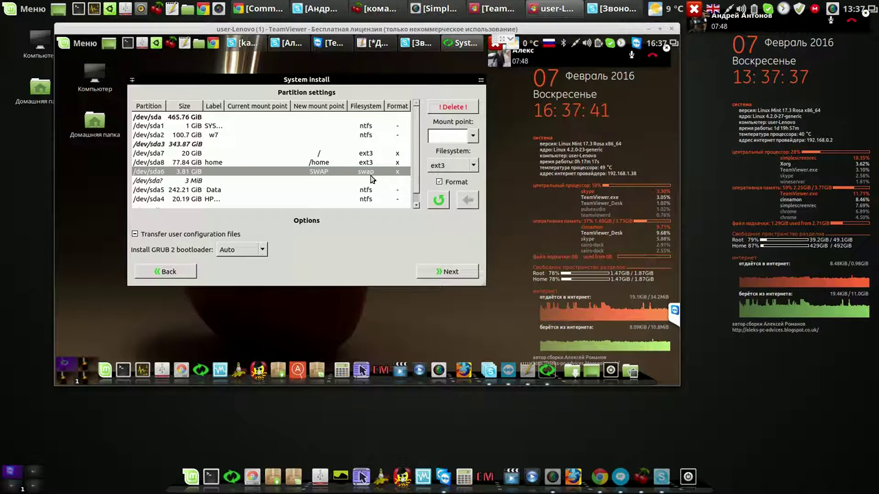
left_click(448, 272)
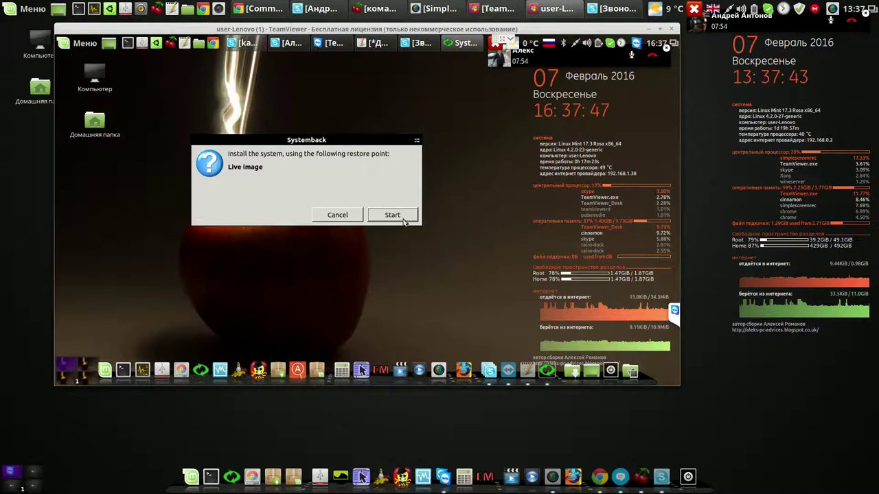
Run the Systemback install from the Live image, then close both untitled documents without saving
left_click(392, 215)
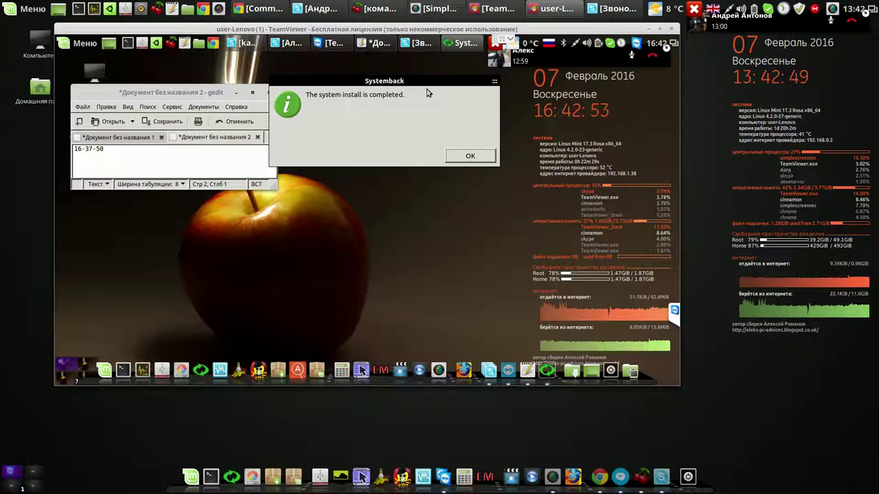
left_click(464, 155)
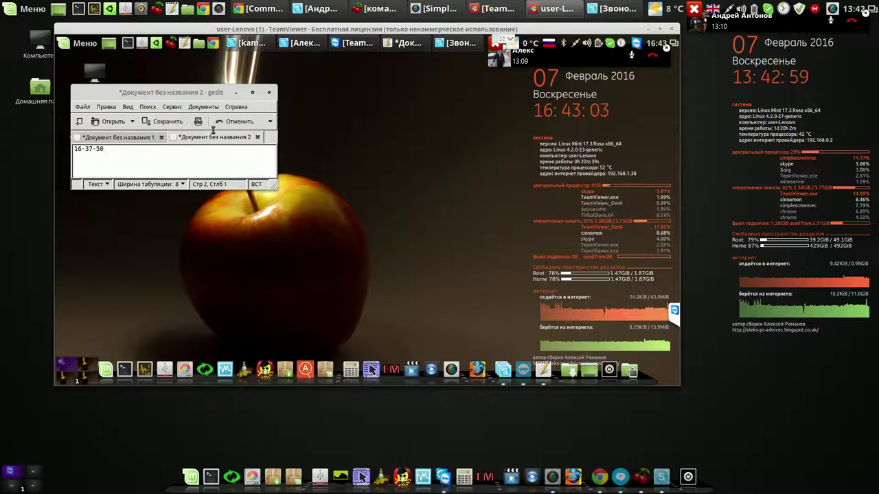
left_click(269, 95)
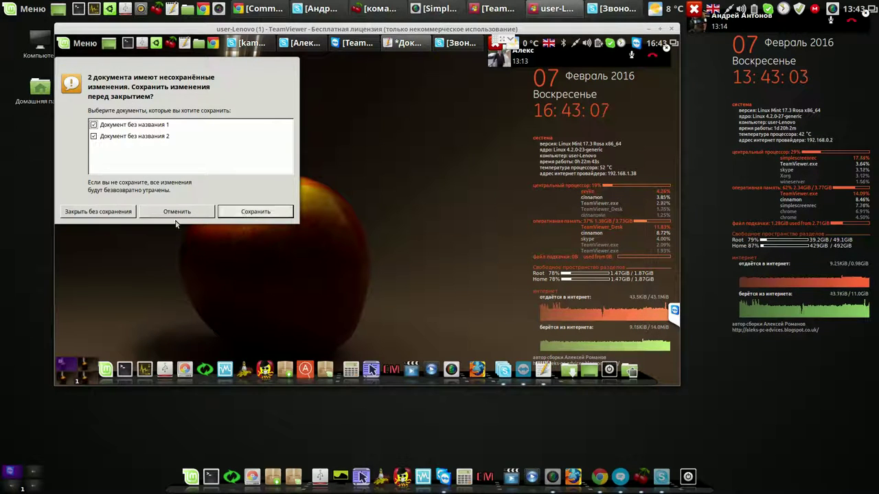
left_click(115, 210)
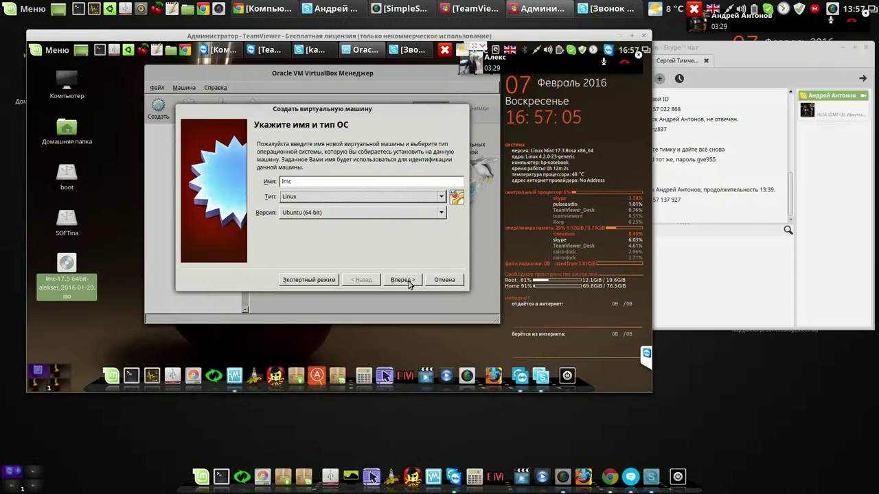
Give the new lmc VM 1694 MB of RAM
left_click(407, 281)
left_click_drag(294, 180, 334, 182)
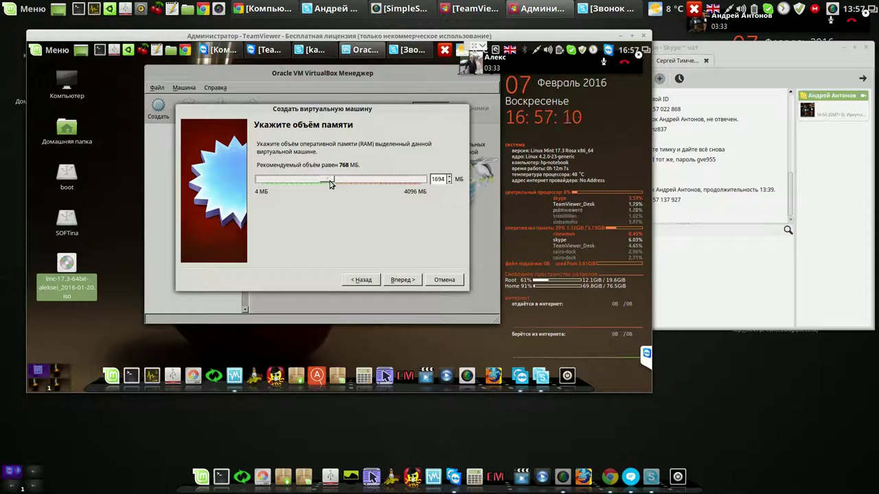
left_click(403, 280)
Create a dynamically allocated 4.11 GB VDI disk, finish the VM, and open its settings
left_click(403, 281)
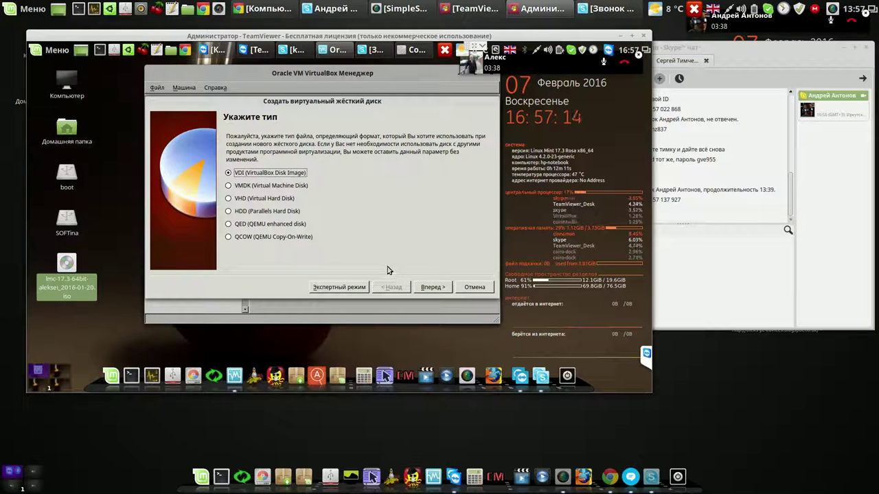
left_click(432, 288)
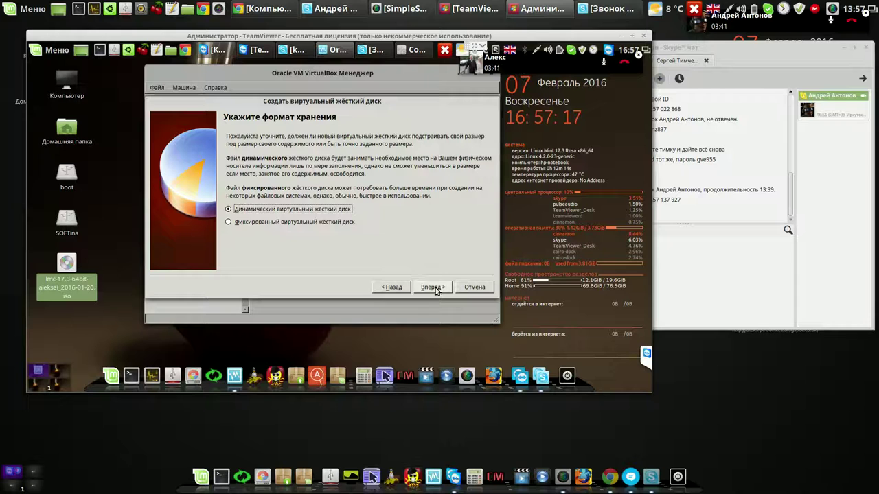
left_click(433, 290)
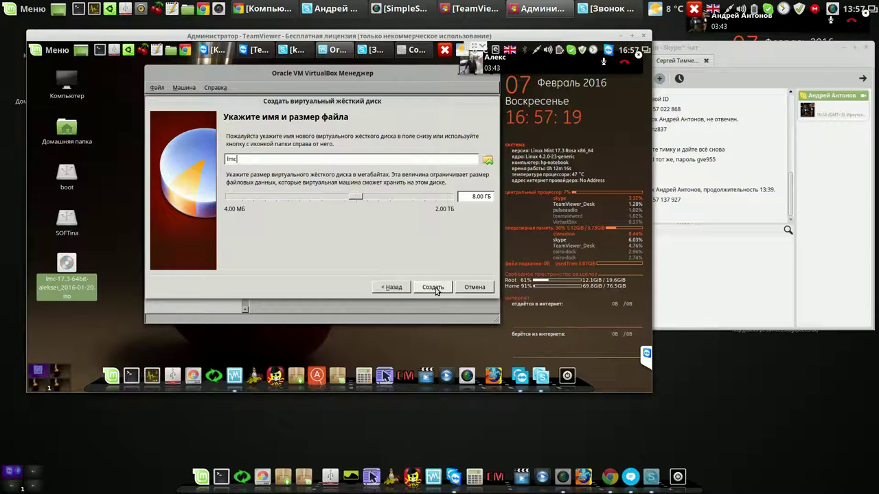
mouse_move(357, 199)
left_mouse_down()
mouse_move(324, 201)
mouse_move(348, 205)
left_mouse_up()
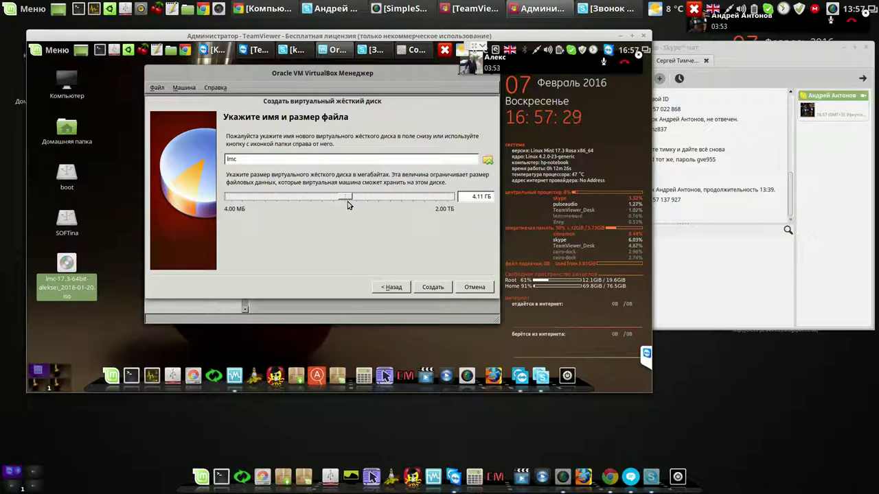
left_click(432, 287)
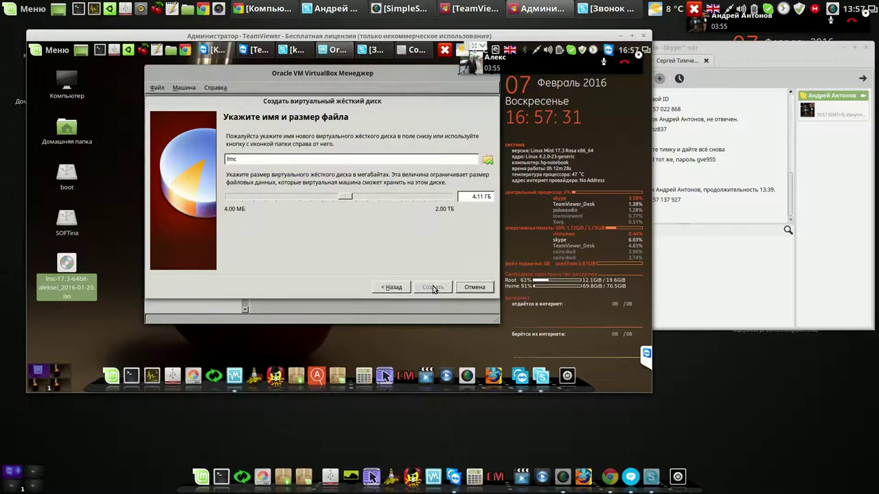
left_click(188, 110)
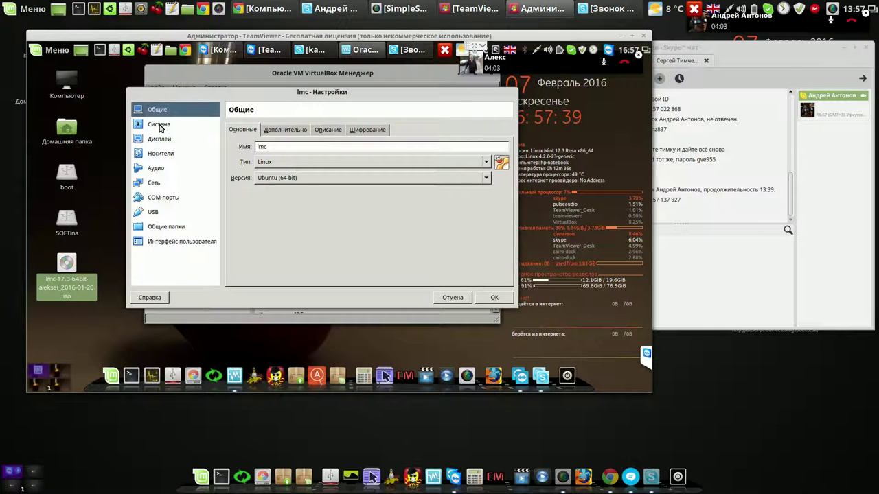
Keep the processor count at 1 and raise video memory to 121 MB
left_click(159, 127)
left_click(305, 130)
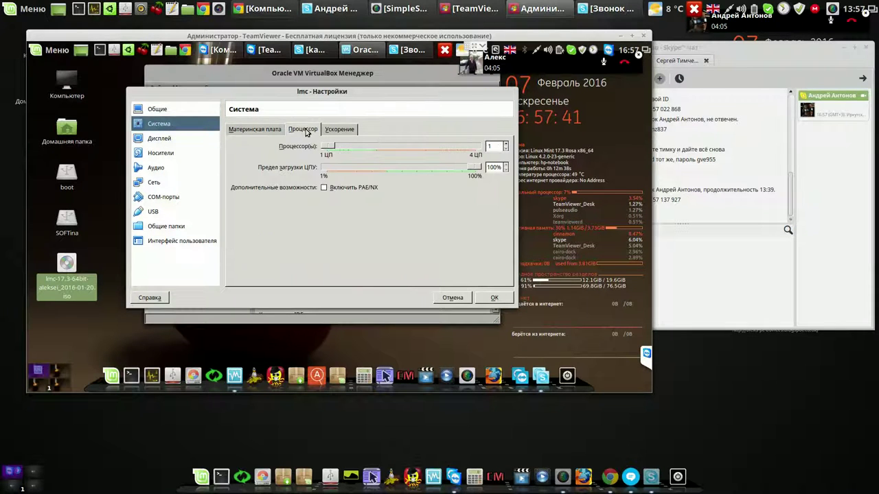
left_click(506, 145)
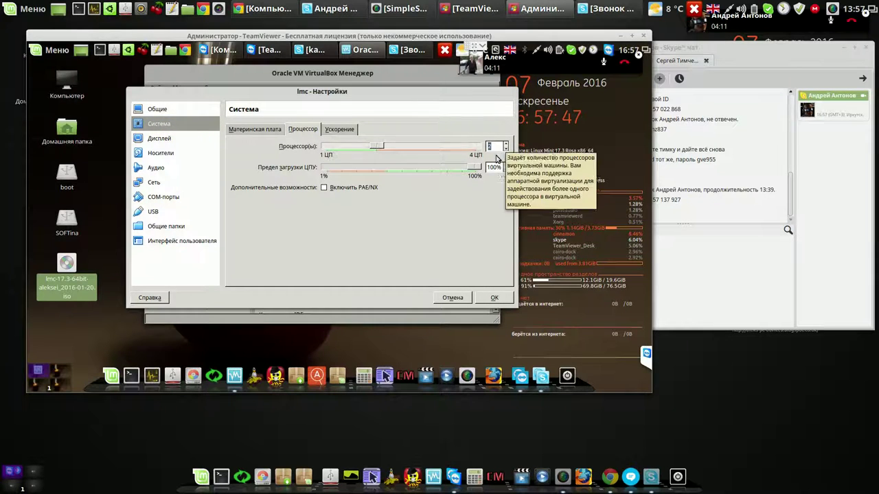
left_click(505, 149)
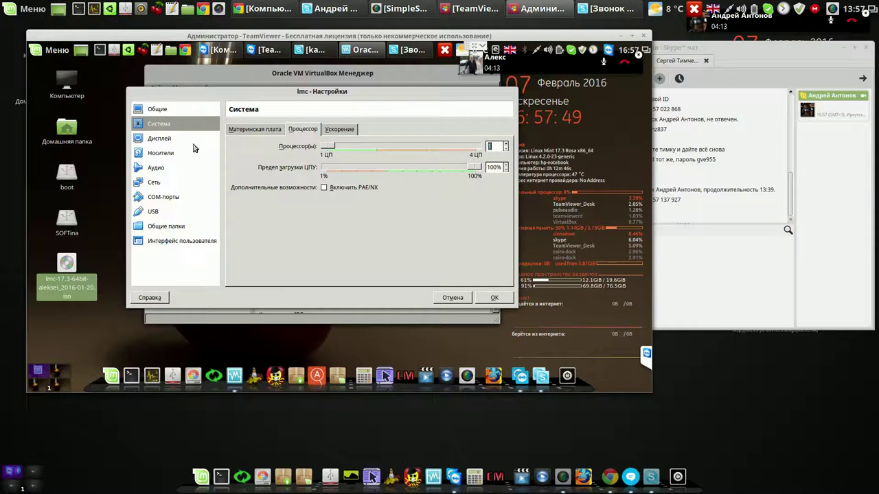
left_click(164, 140)
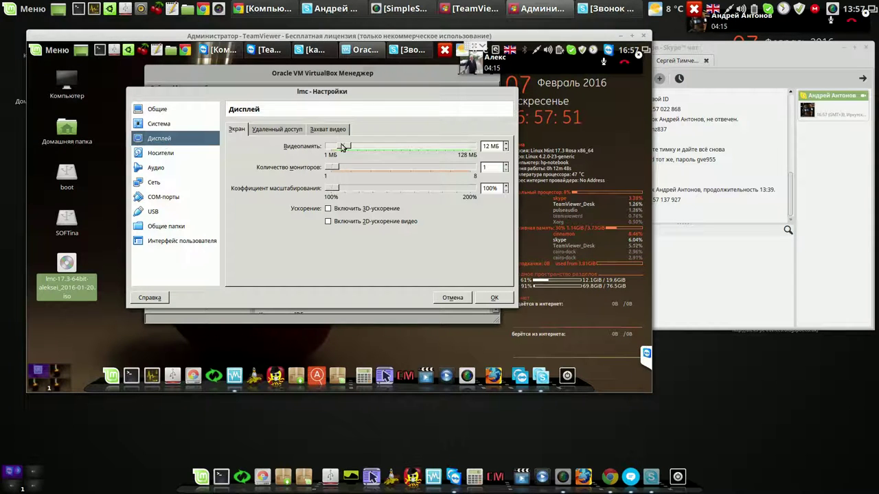
left_click_drag(341, 147, 465, 155)
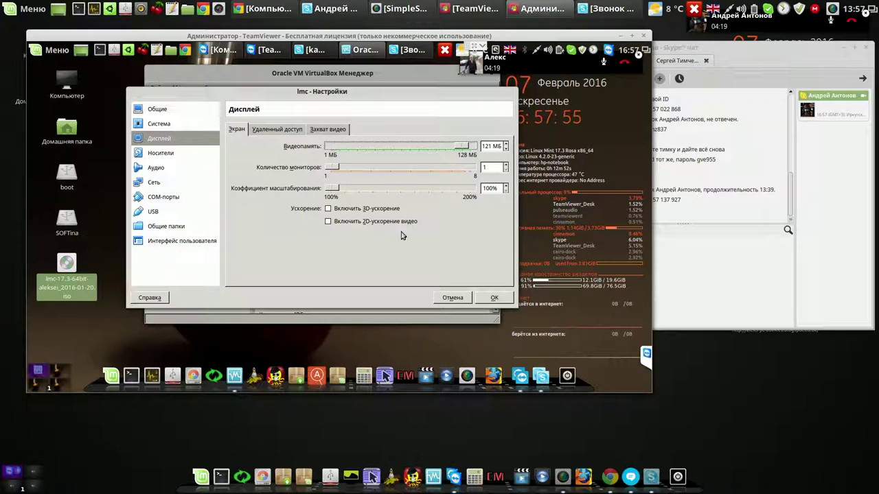
Attach the lmc-17.3 ISO from the Desktop as the optical disc, save, and start the VM
left_click(156, 155)
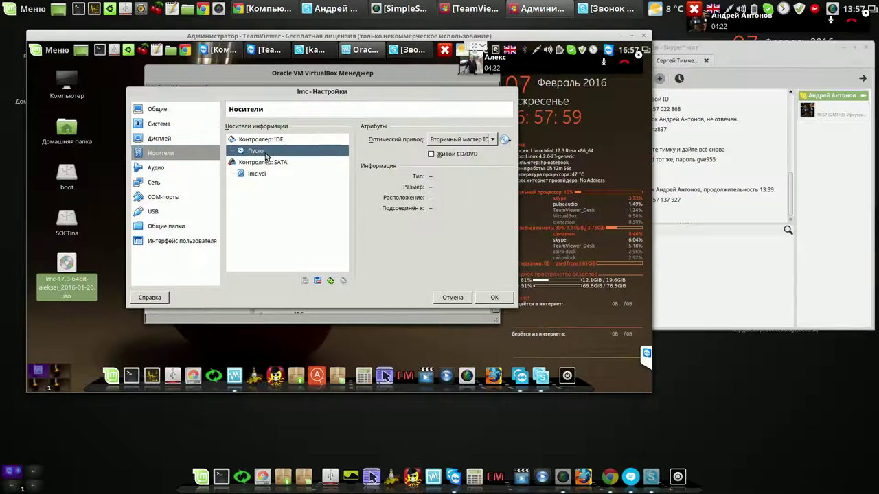
left_click(505, 141)
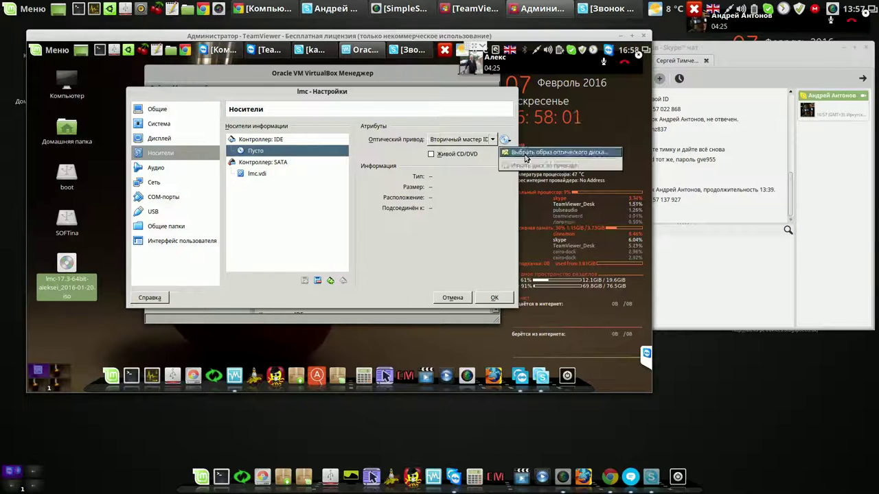
left_click(526, 154)
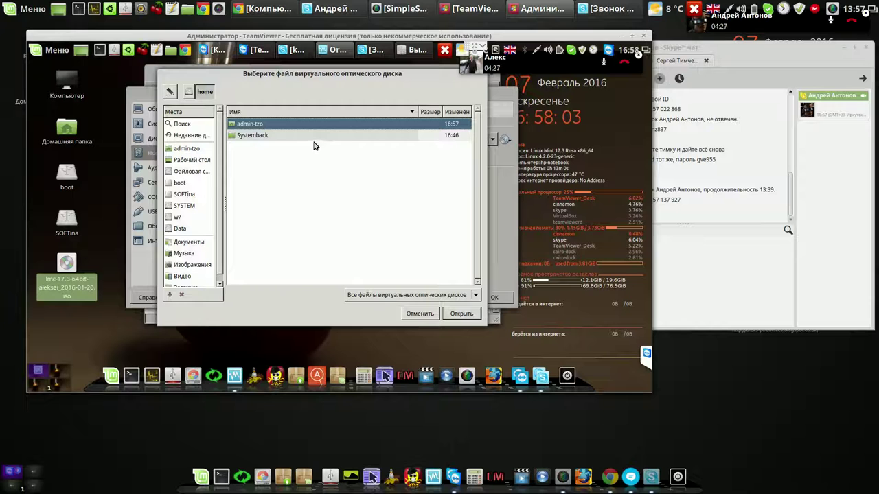
left_click(188, 160)
double_click(251, 125)
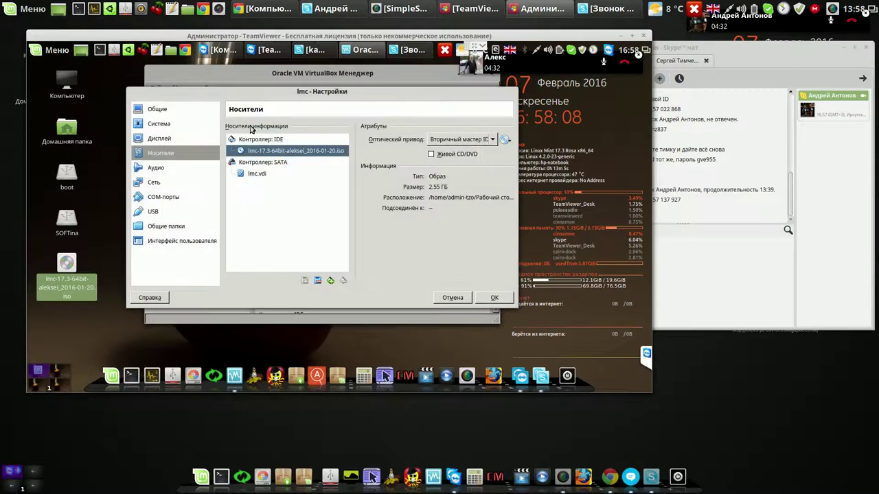
left_click(495, 298)
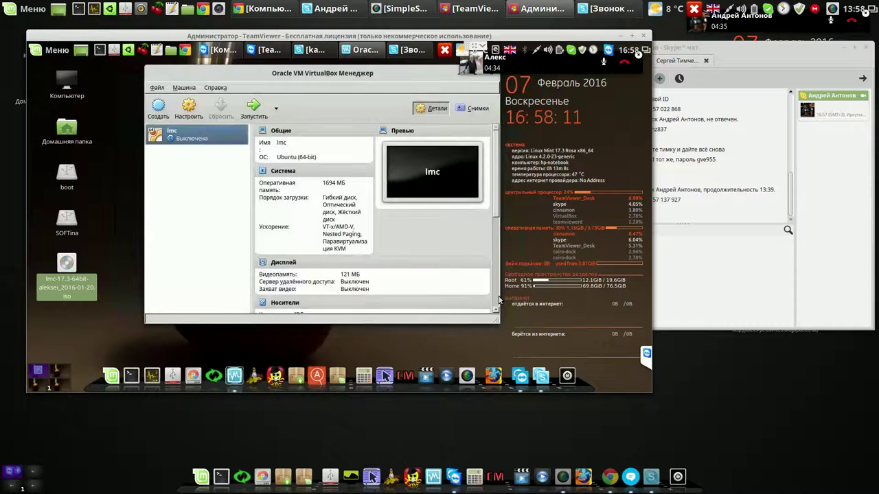
left_click(269, 114)
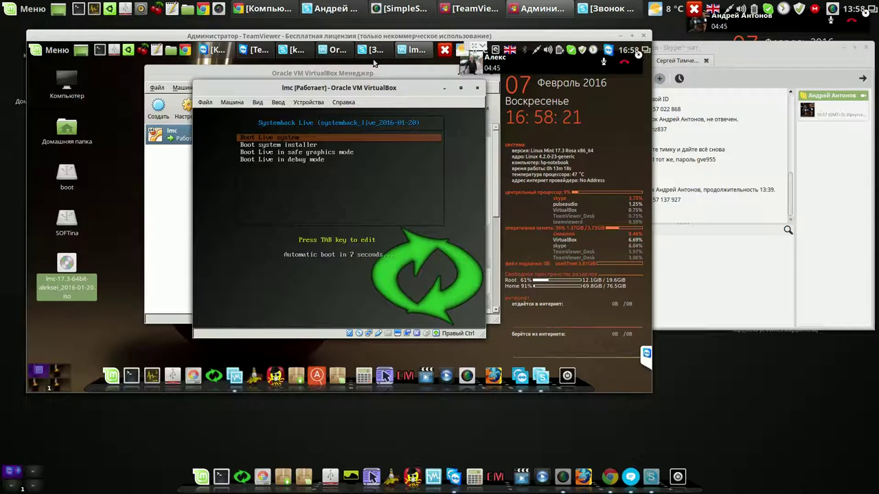
Boot the lmc VM straight into the live desktop, then power the machine off
key("Return")
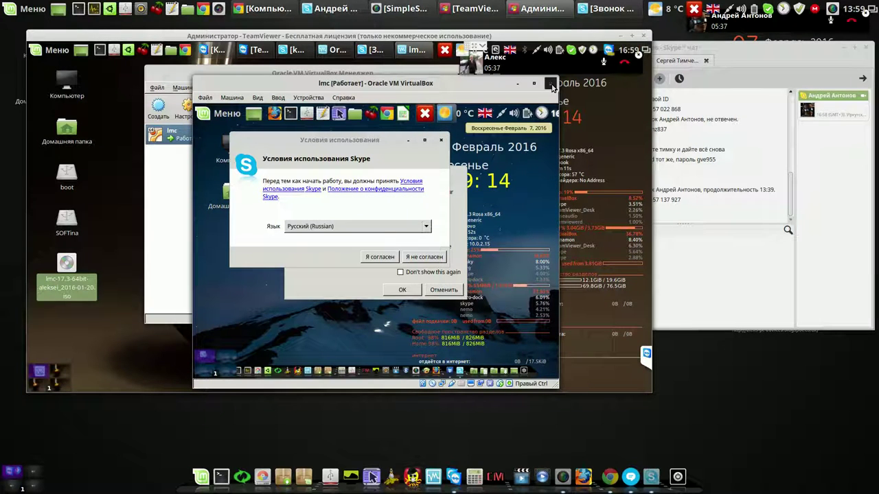
left_click(551, 84)
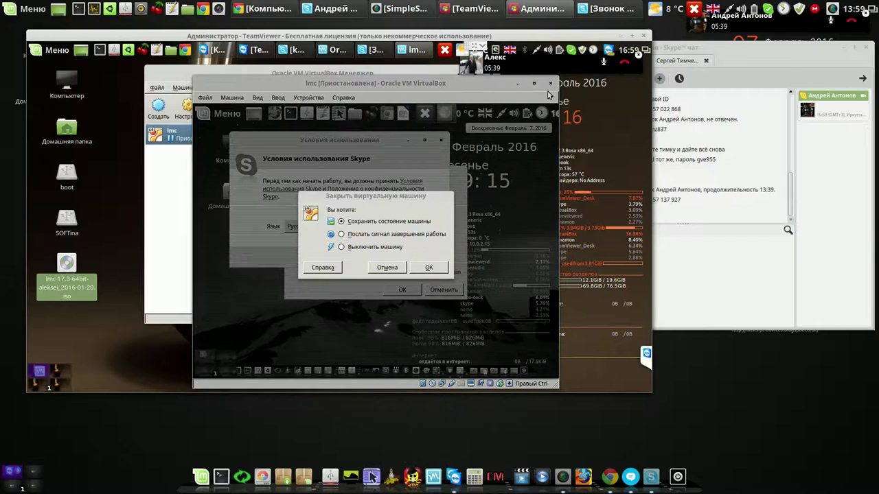
left_click(346, 248)
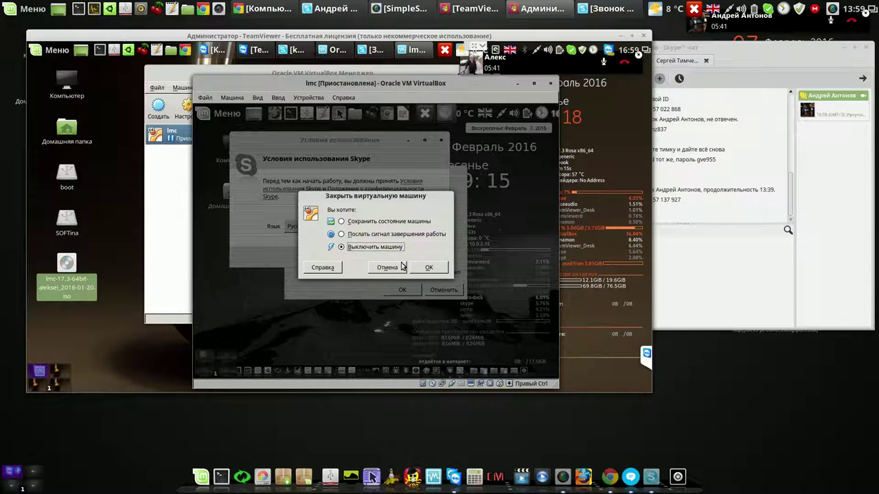
left_click(424, 269)
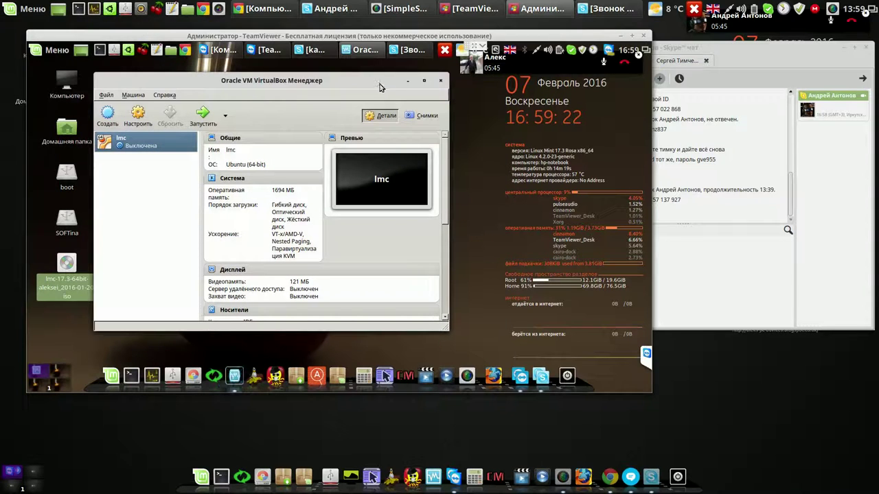
Close VirtualBox Manager and clear the desktop icon selection
left_click(440, 82)
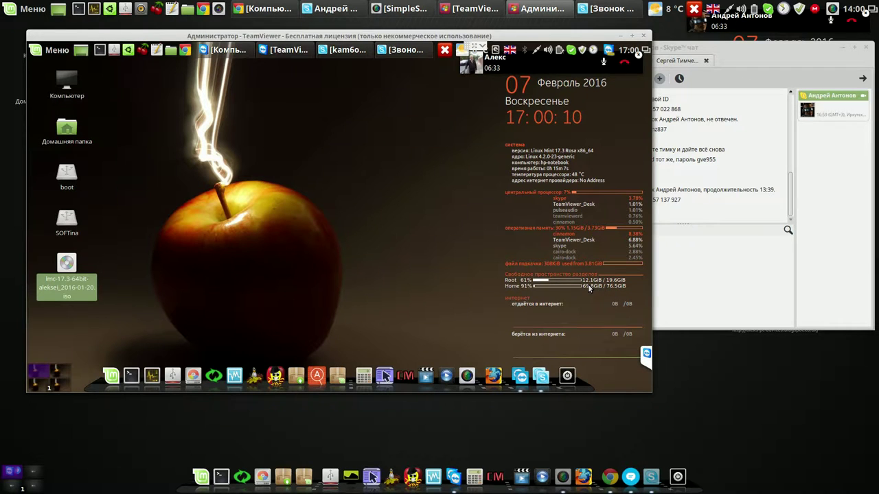
left_click(375, 227)
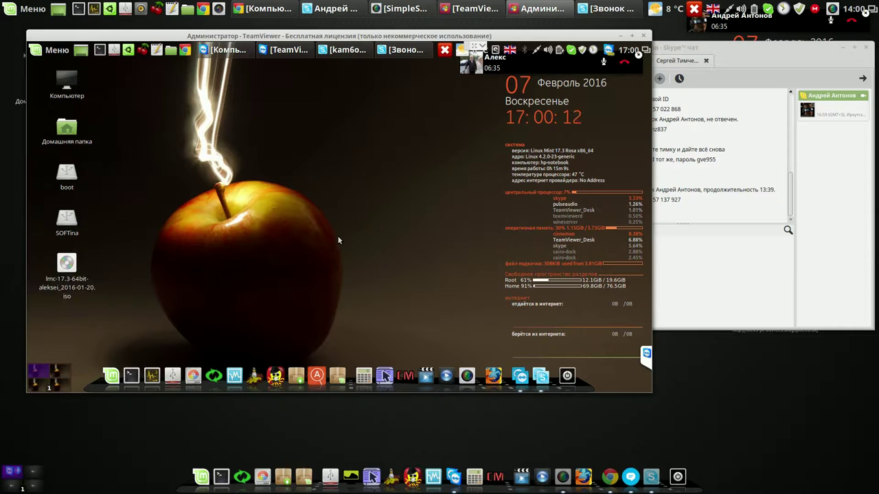